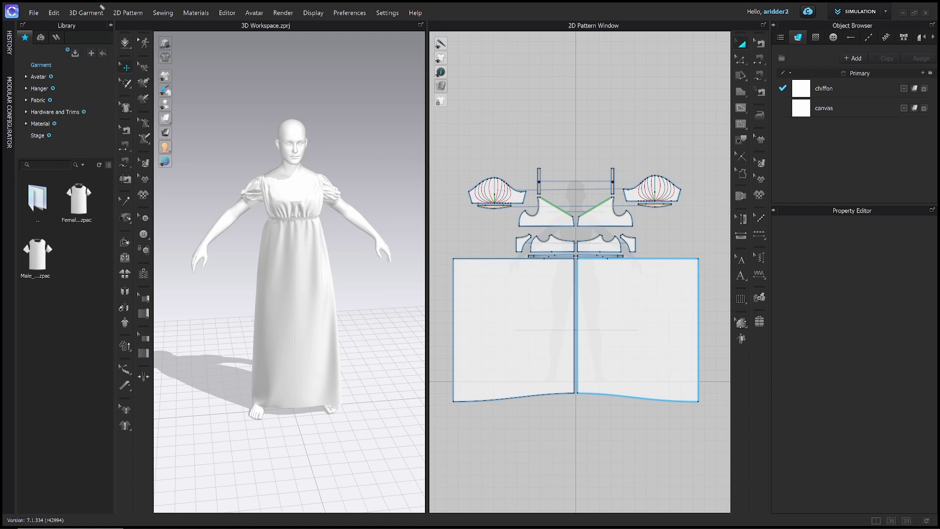
# - Browse the File menu's Import and Export format submenus, then move on to the Edit menu
pyautogui.moveTo(101, 6)
pyautogui.mouseDown()
pyautogui.moveTo(10, 9)
pyautogui.moveTo(90, 34)
pyautogui.moveTo(420, 46)
pyautogui.moveTo(385, 8)
pyautogui.moveTo(145, 6)
pyautogui.mouseUp()
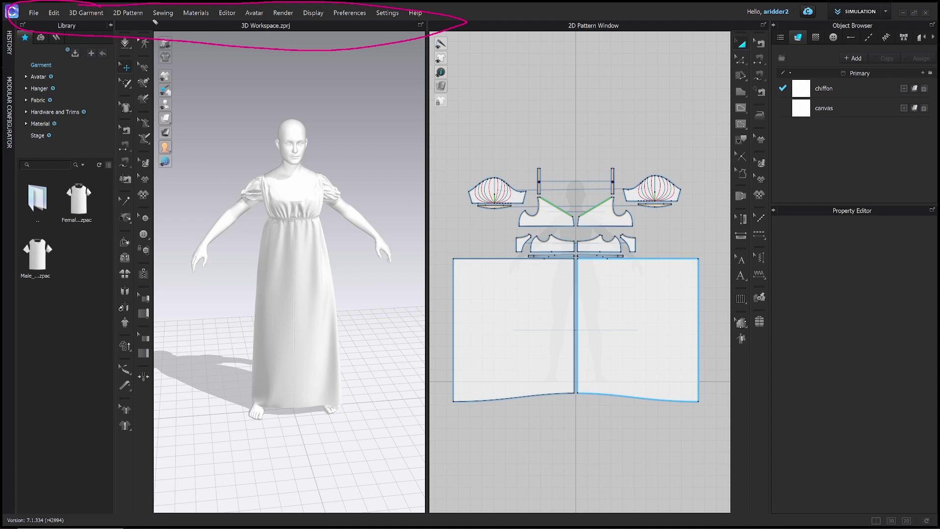
pyautogui.click(35, 12)
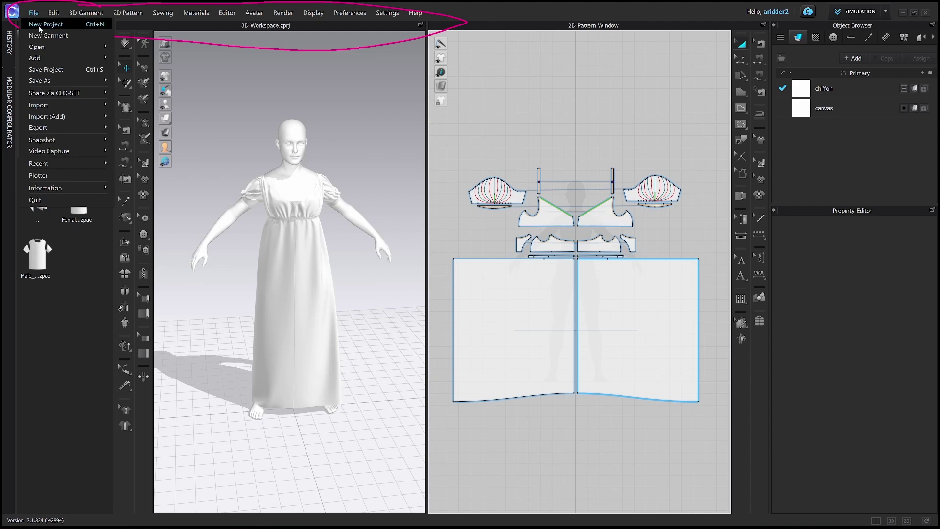
pyautogui.moveTo(43, 107)
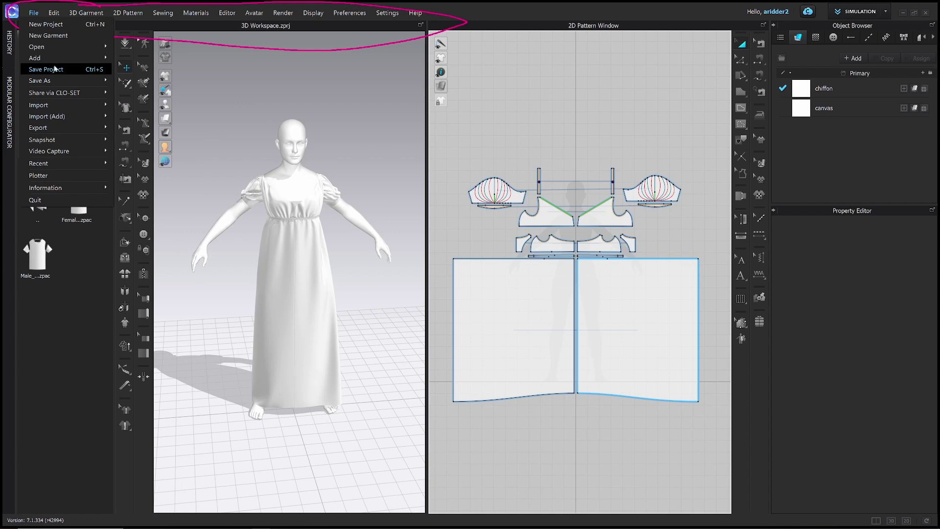
pyautogui.moveTo(63, 126)
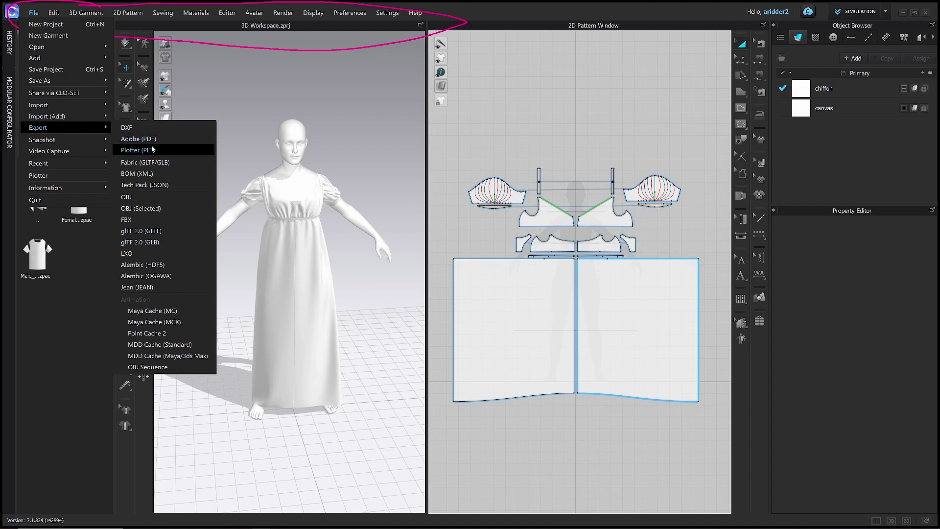
pyautogui.moveTo(47, 15)
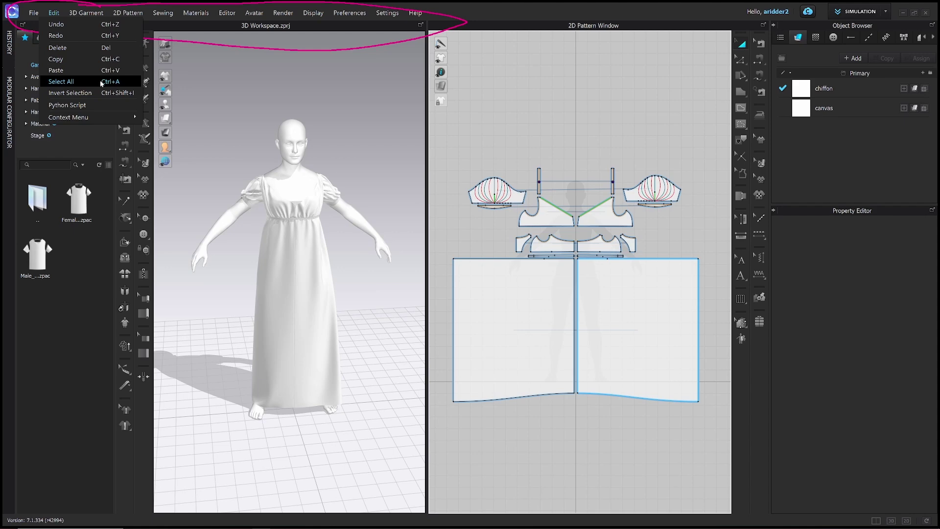
# - Skim the 2D Pattern, 3D Garment, Sewing, Materials, Editor, Render, Preferences and Settings menus
pyautogui.moveTo(121, 13)
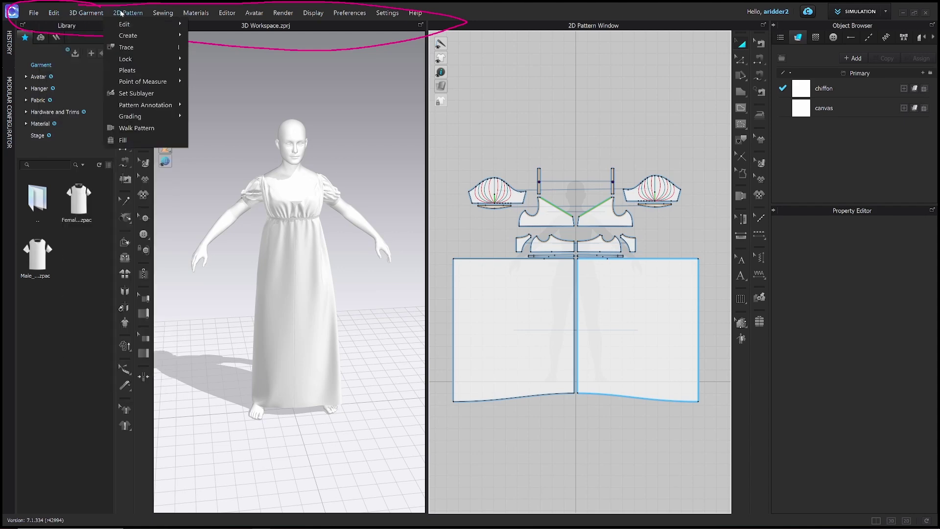
pyautogui.moveTo(83, 18)
pyautogui.moveTo(161, 13)
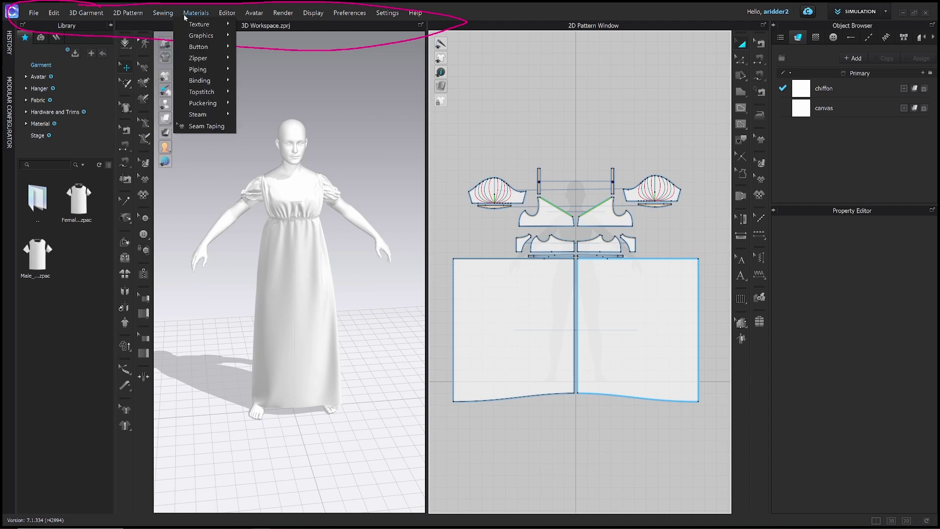
pyautogui.moveTo(213, 14)
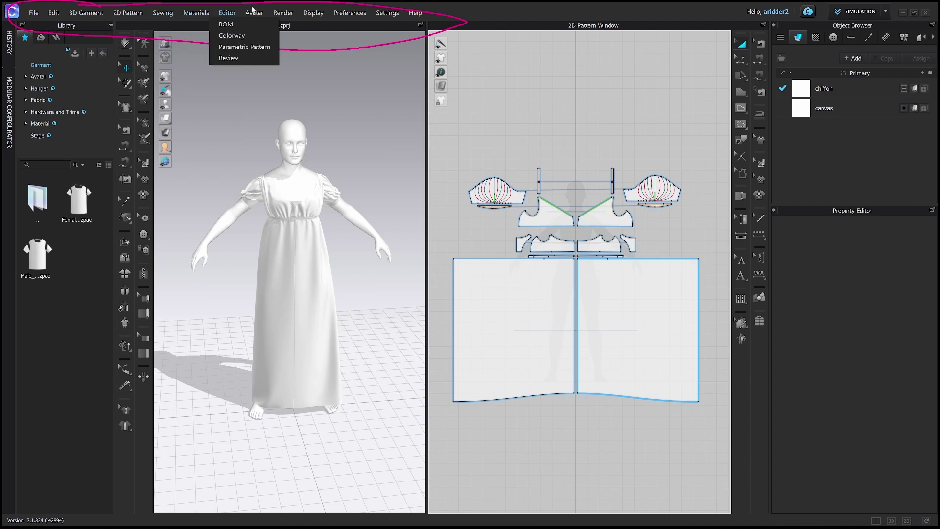
pyautogui.moveTo(293, 14)
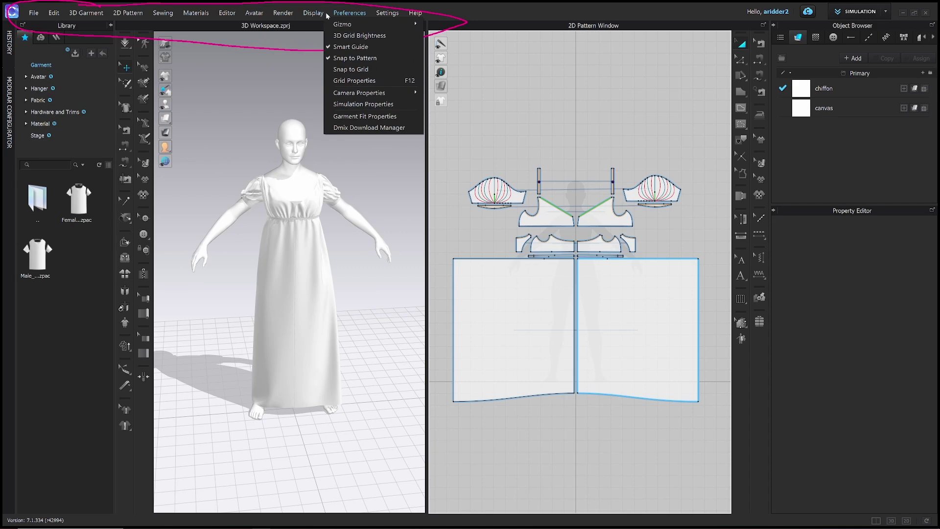
pyautogui.moveTo(404, 15)
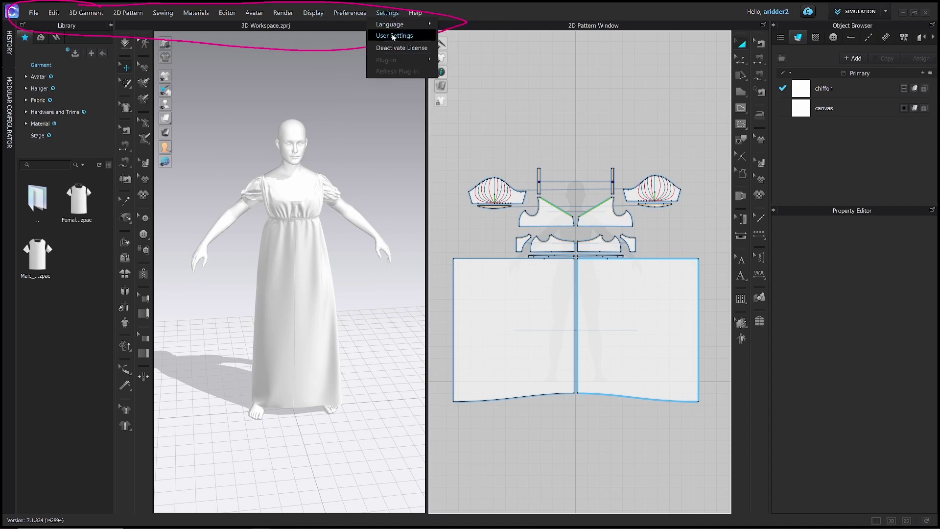
pyautogui.click(393, 36)
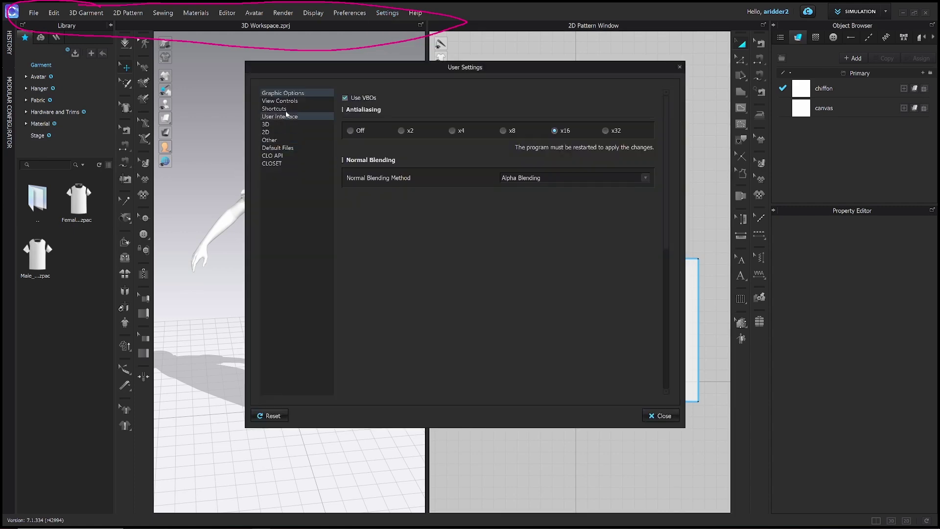
pyautogui.click(280, 101)
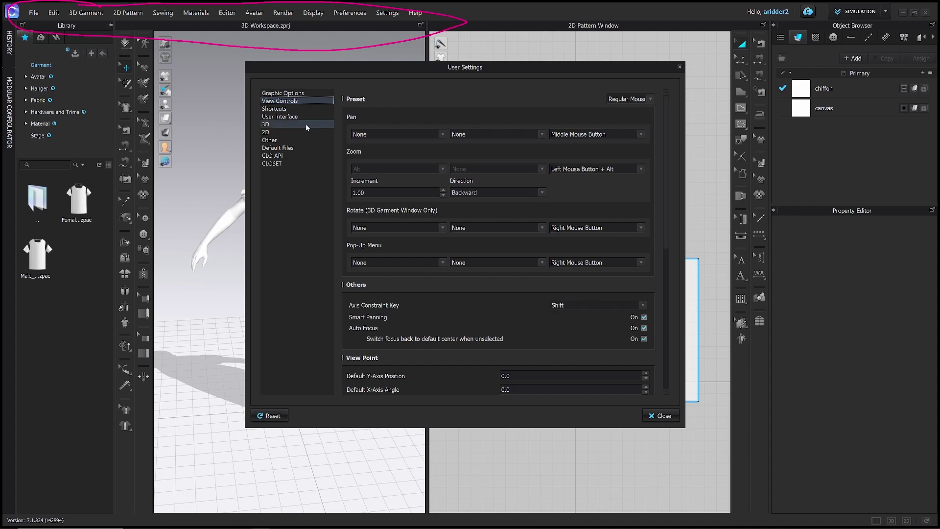
pyautogui.click(279, 117)
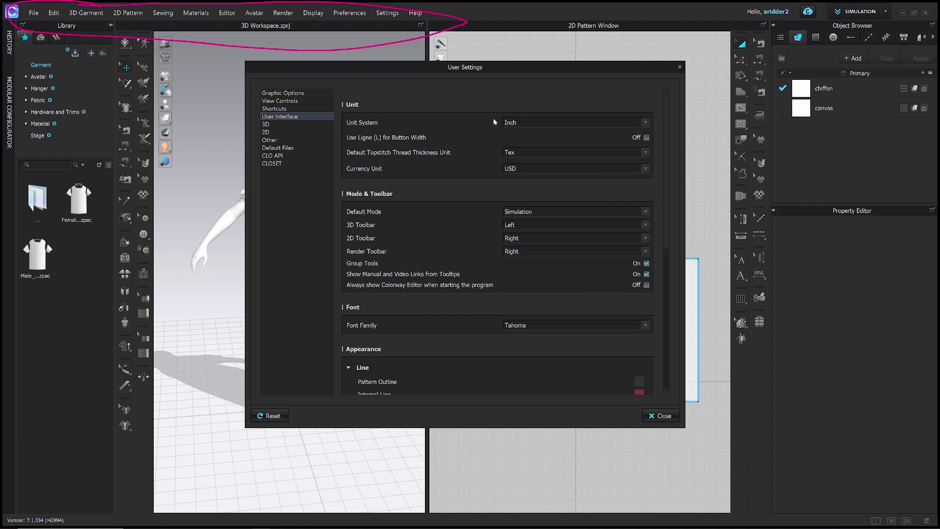
pyautogui.click(646, 123)
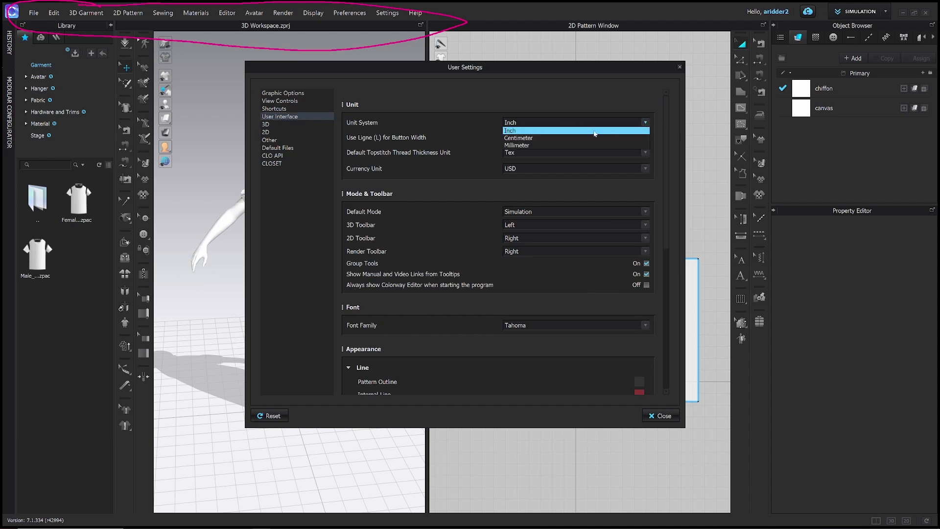
pyautogui.click(587, 104)
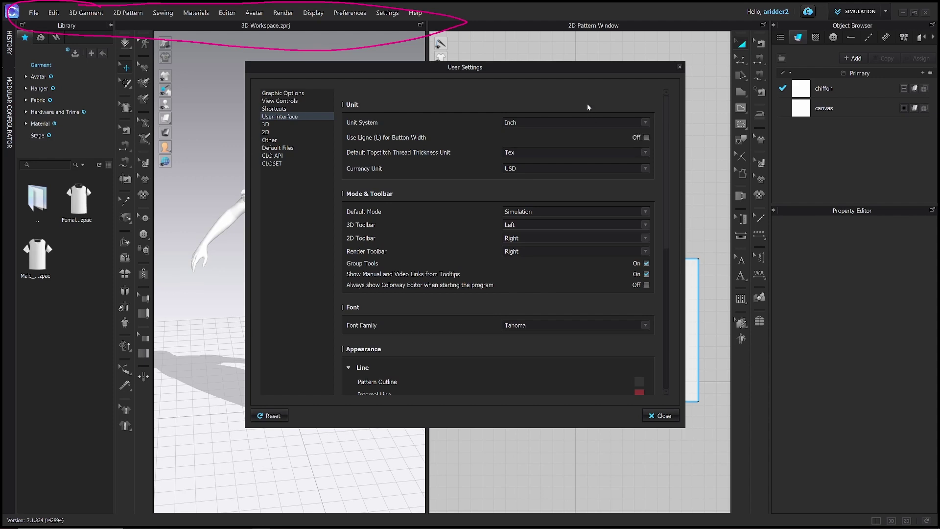
pyautogui.click(673, 415)
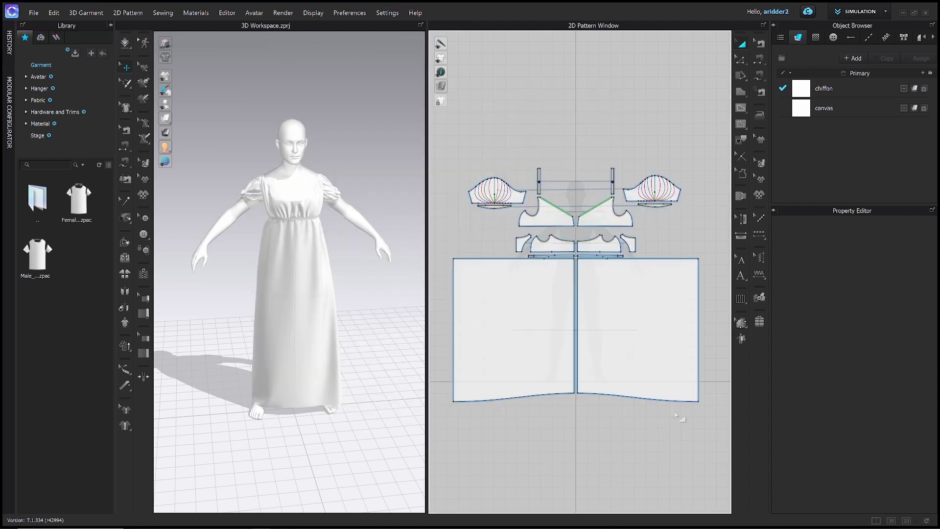
# - In the Library, open Avatar and then the Female_V2 folder to list its asset subfolders
pyautogui.hotkey('ctrl', 'shift', 'p')
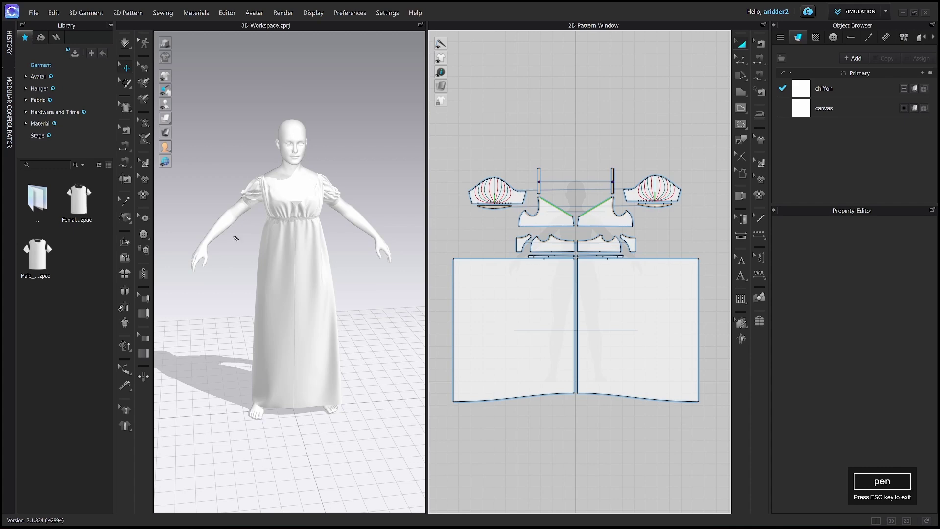
pyautogui.moveTo(20, 23)
pyautogui.mouseDown()
pyautogui.moveTo(110, 22)
pyautogui.moveTo(112, 346)
pyautogui.moveTo(23, 337)
pyautogui.moveTo(14, 91)
pyautogui.moveTo(22, 23)
pyautogui.mouseUp()
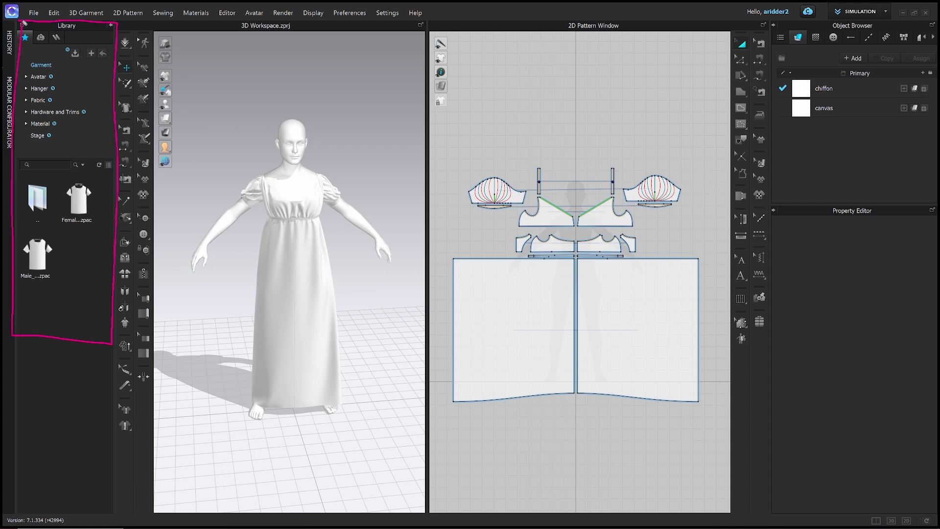
pyautogui.click(39, 77)
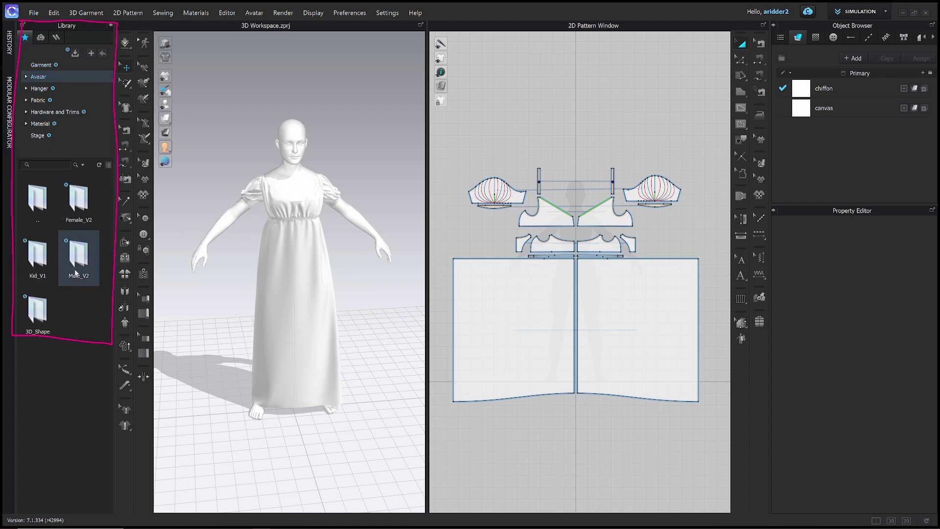
pyautogui.doubleClick(90, 205)
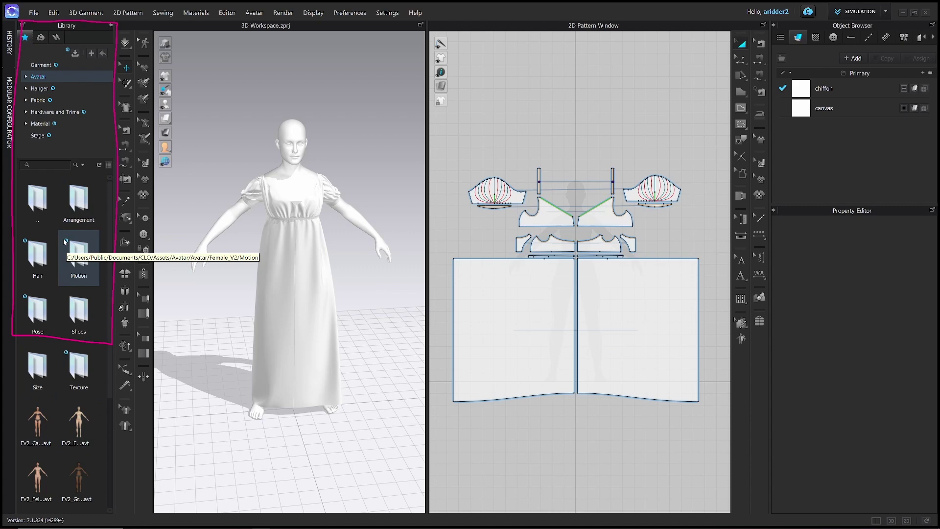
pyautogui.scroll(-2, 363, 210)
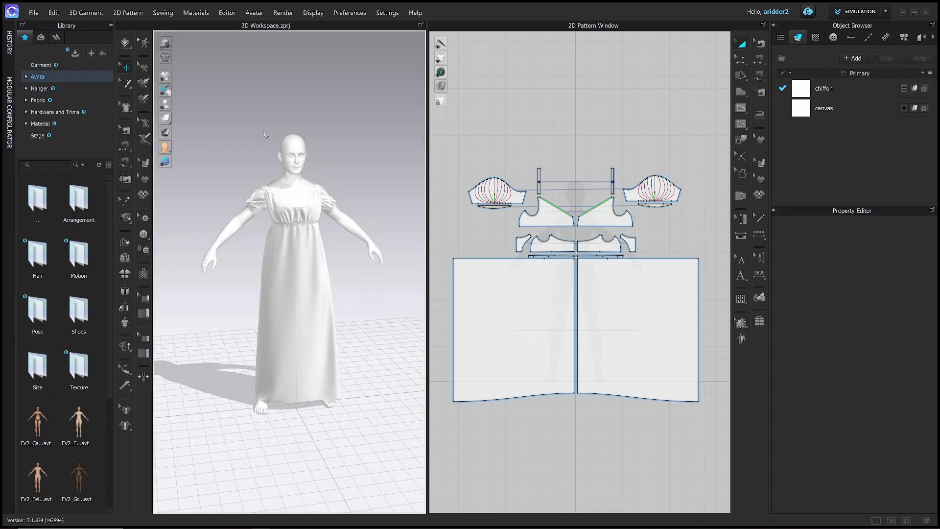
# - Pan, orbit and zoom the 3D view to study the Empire-waist dress from side and front
pyautogui.moveTo(156, 27)
pyautogui.mouseDown()
pyautogui.moveTo(160, 517)
pyautogui.moveTo(338, 523)
pyautogui.moveTo(428, 510)
pyautogui.moveTo(417, 180)
pyautogui.moveTo(425, 16)
pyautogui.moveTo(139, 26)
pyautogui.mouseUp()
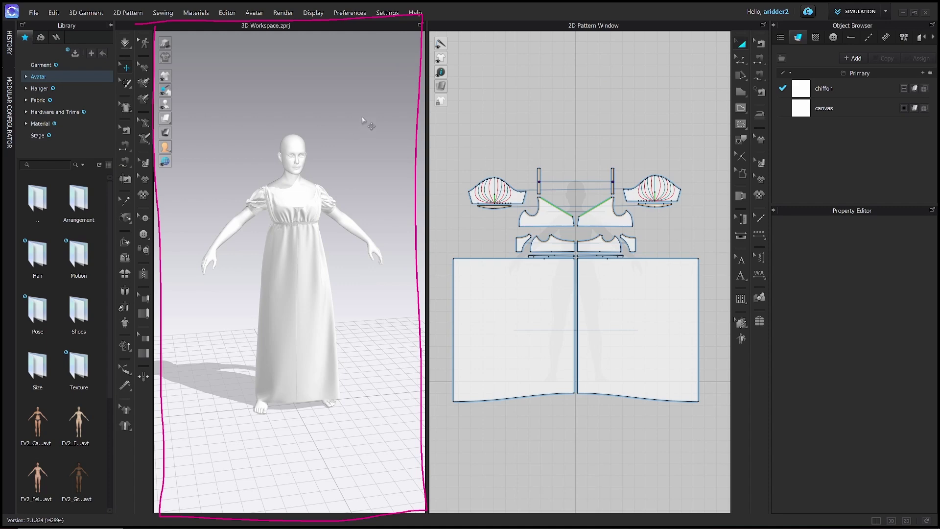
pyautogui.moveTo(363, 164)
pyautogui.mouseDown(button='middle')
pyautogui.moveTo(361, 173)
pyautogui.moveTo(374, 165)
pyautogui.mouseUp(button='middle')
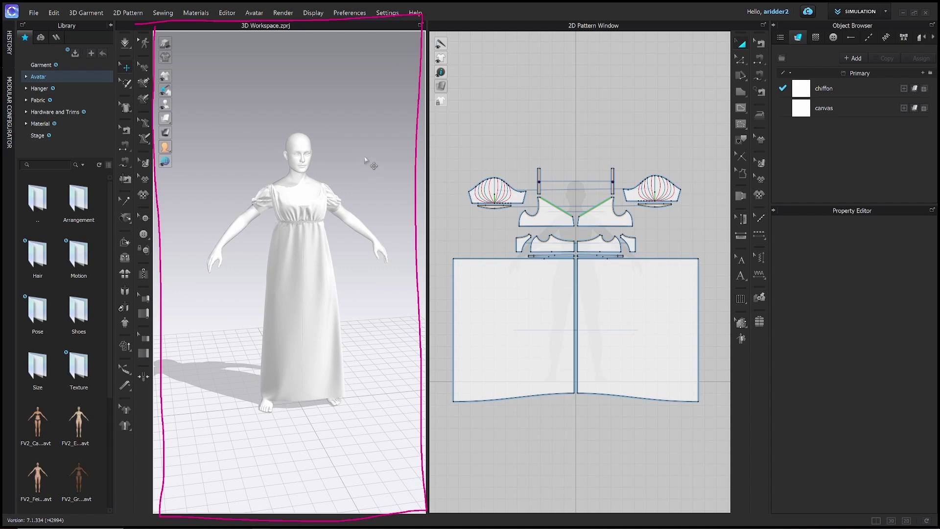
pyautogui.moveTo(371, 152)
pyautogui.mouseDown(button='middle')
pyautogui.moveTo(361, 172)
pyautogui.moveTo(372, 139)
pyautogui.moveTo(358, 182)
pyautogui.moveTo(350, 133)
pyautogui.moveTo(361, 178)
pyautogui.moveTo(368, 126)
pyautogui.moveTo(354, 185)
pyautogui.moveTo(367, 117)
pyautogui.moveTo(361, 166)
pyautogui.moveTo(350, 162)
pyautogui.moveTo(361, 145)
pyautogui.moveTo(378, 147)
pyautogui.mouseUp(button='middle')
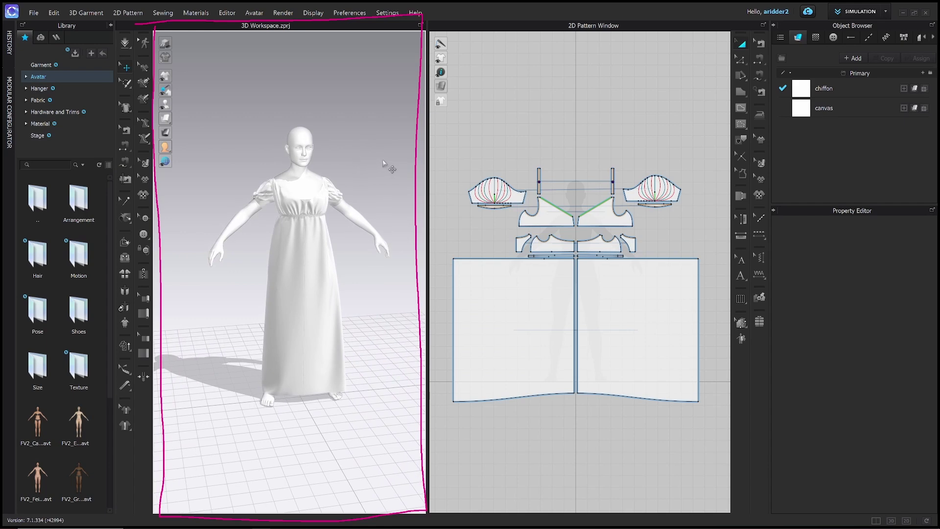
pyautogui.moveTo(384, 161); pyautogui.dragTo(332, 162, button='right')
pyautogui.moveTo(259, 163); pyautogui.dragTo(151, 163, button='right')
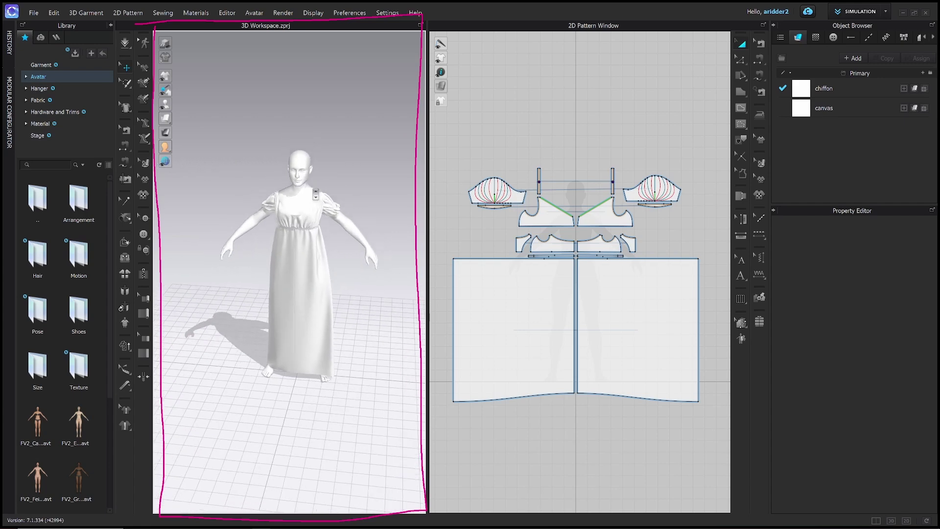
pyautogui.scroll(4, 316, 194)
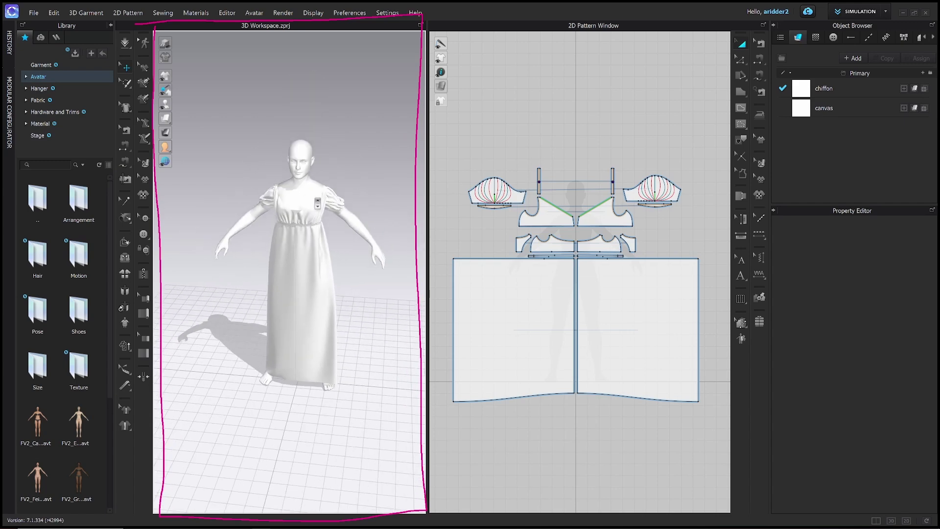
pyautogui.moveTo(307, 223); pyautogui.dragTo(312, 243, button='middle')
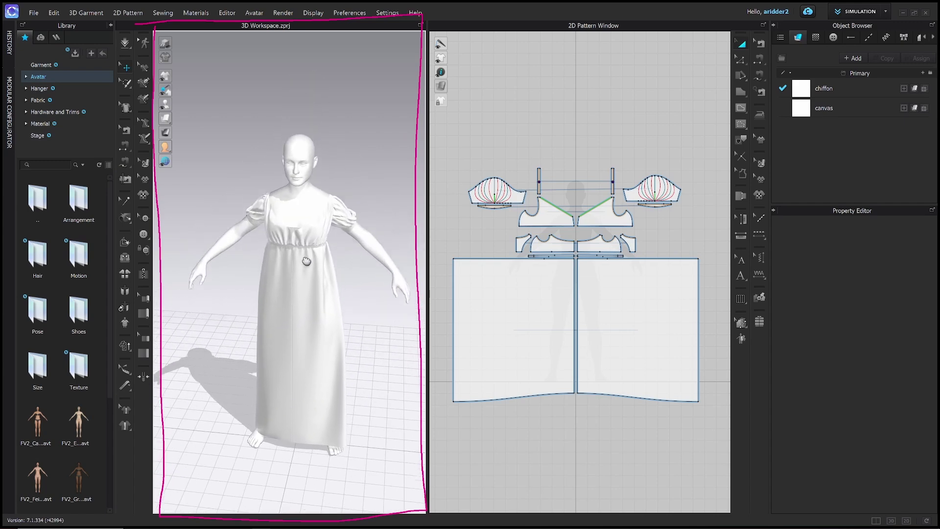
pyautogui.moveTo(311, 243)
pyautogui.mouseDown(button='right')
pyautogui.moveTo(301, 238)
pyautogui.moveTo(329, 231)
pyautogui.moveTo(272, 236)
pyautogui.moveTo(313, 232)
pyautogui.moveTo(300, 232)
pyautogui.mouseUp(button='right')
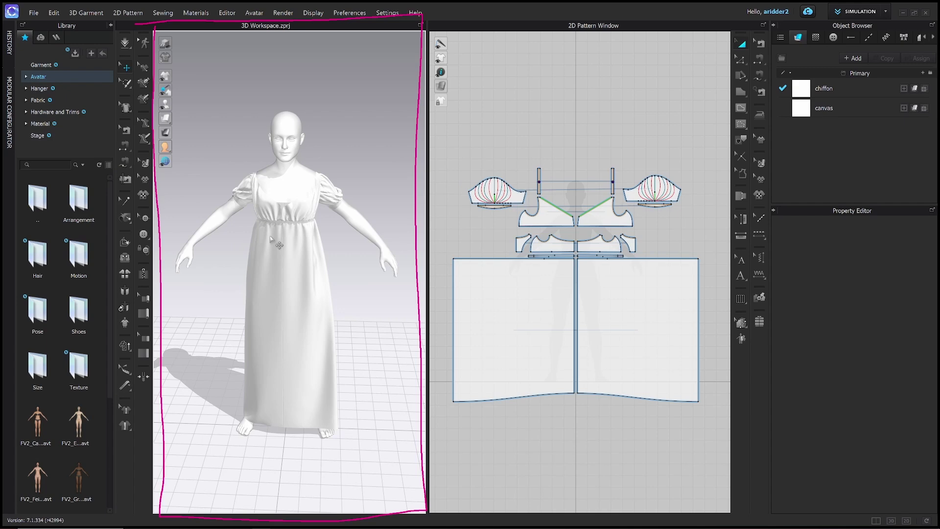
pyautogui.hotkey('ctrl', 'shift', 'p')
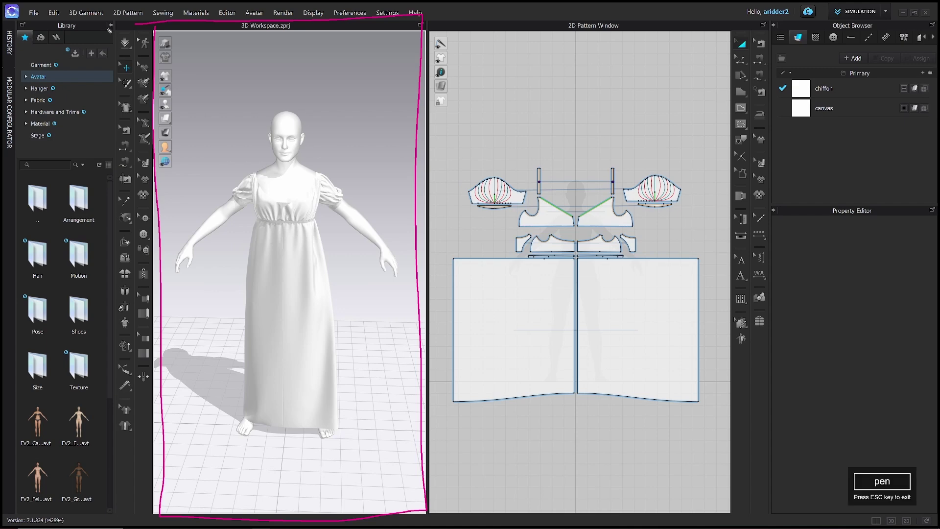
pyautogui.moveTo(153, 107)
pyautogui.mouseDown()
pyautogui.moveTo(151, 419)
pyautogui.moveTo(149, 441)
pyautogui.moveTo(131, 443)
pyautogui.moveTo(114, 440)
pyautogui.moveTo(130, 23)
pyautogui.mouseUp()
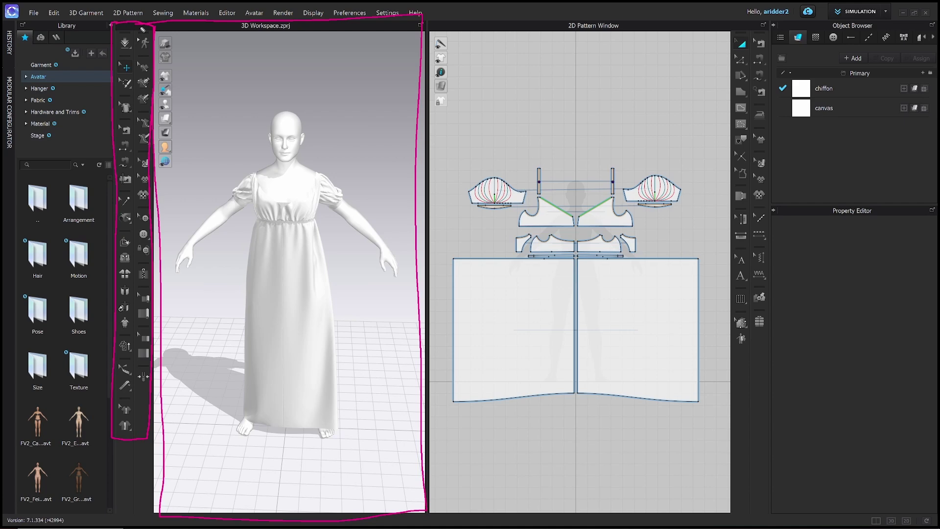
pyautogui.moveTo(123, 359)
pyautogui.mouseDown()
pyautogui.moveTo(113, 392)
pyautogui.moveTo(121, 402)
pyautogui.moveTo(132, 380)
pyautogui.moveTo(124, 357)
pyautogui.mouseUp()
pyautogui.moveTo(119, 198)
pyautogui.mouseDown()
pyautogui.moveTo(126, 234)
pyautogui.moveTo(128, 189)
pyautogui.moveTo(120, 199)
pyautogui.mouseUp()
pyautogui.moveTo(114, 124)
pyautogui.mouseDown()
pyautogui.moveTo(133, 131)
pyautogui.moveTo(133, 184)
pyautogui.moveTo(122, 182)
pyautogui.moveTo(115, 125)
pyautogui.mouseUp()
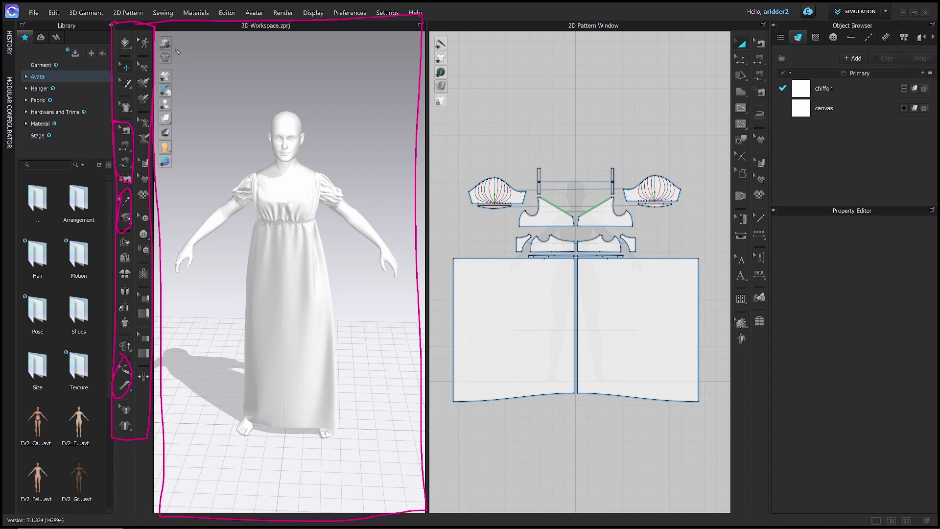
pyautogui.moveTo(155, 35)
pyautogui.mouseDown()
pyautogui.moveTo(177, 36)
pyautogui.moveTo(179, 46)
pyautogui.moveTo(179, 178)
pyautogui.moveTo(156, 186)
pyautogui.mouseUp()
# - Show the dress semi-transparent, then view the avatar as a wireframe mesh and back to solid
pyautogui.moveTo(165, 118)
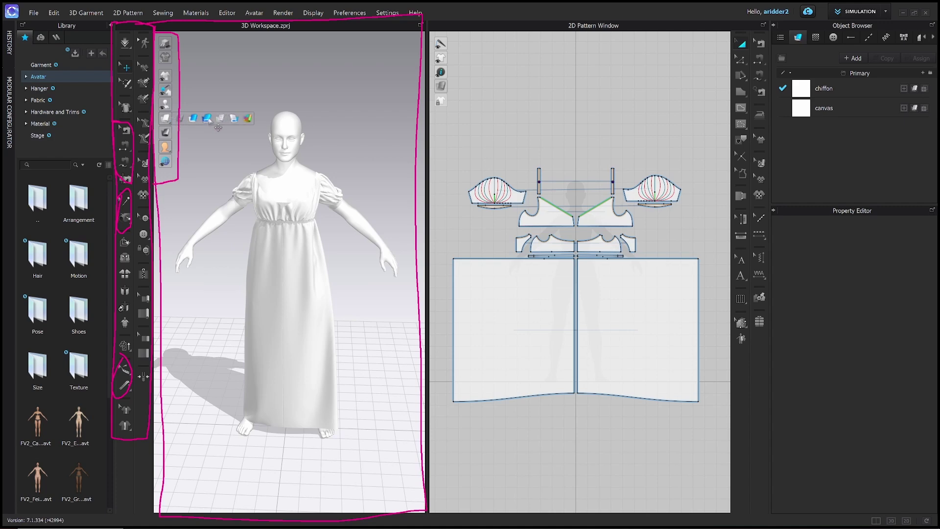
pyautogui.click(192, 120)
pyautogui.moveTo(321, 151); pyautogui.dragTo(147, 122, button='right')
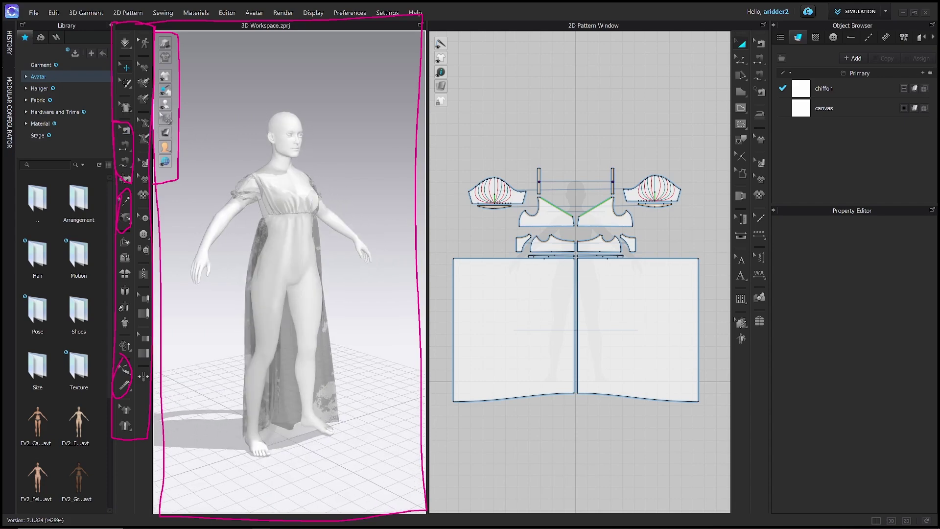
pyautogui.click(192, 147)
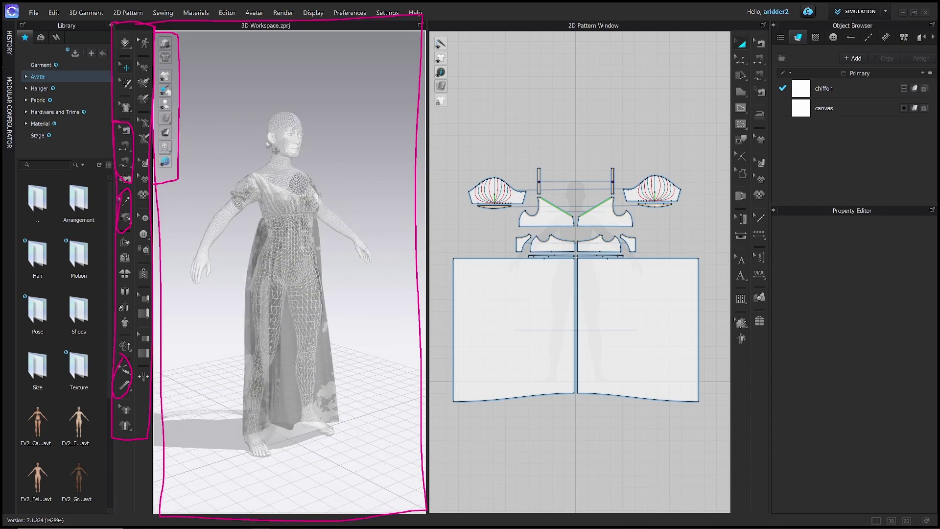
pyautogui.moveTo(192, 147); pyautogui.dragTo(306, 145, button='right')
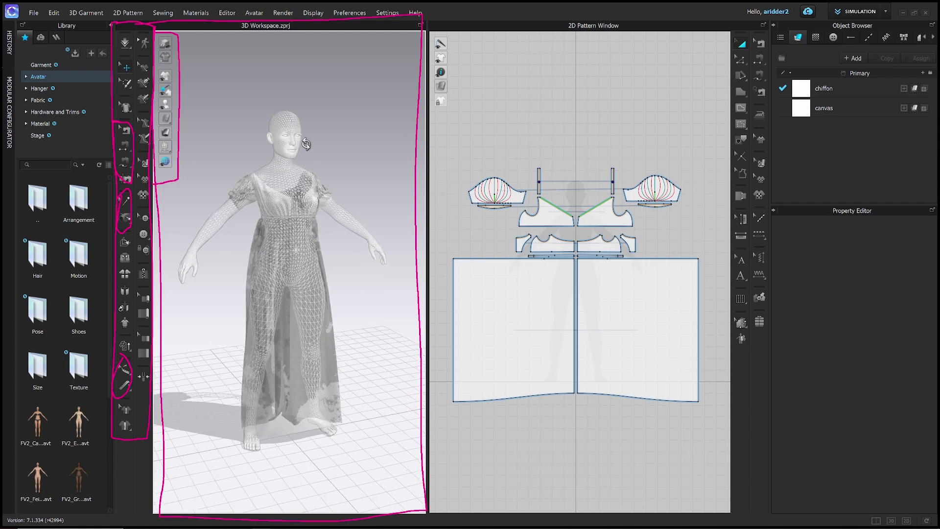
pyautogui.click(193, 147)
pyautogui.moveTo(205, 155); pyautogui.dragTo(267, 153, button='right')
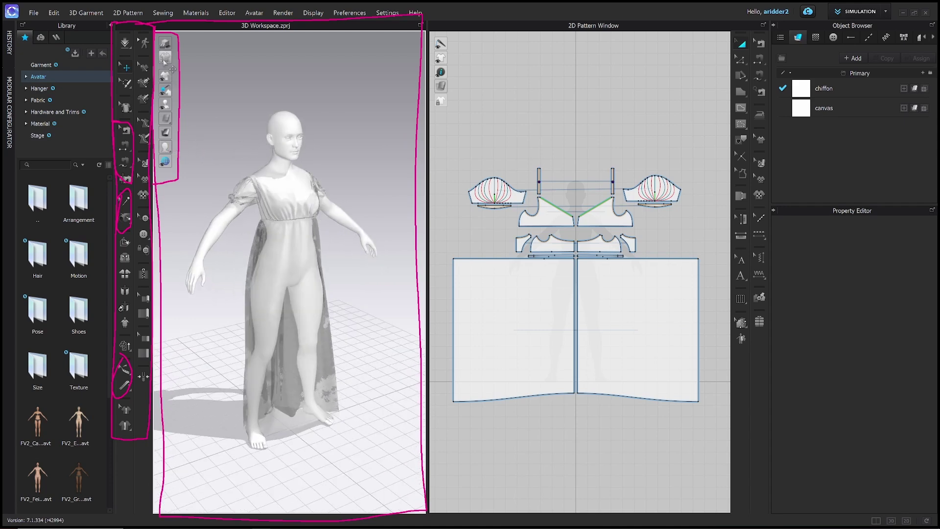
# - Make the dress opaque, turn on the Fit Map, and select the avatar body
pyautogui.moveTo(173, 121)
pyautogui.click(207, 119)
pyautogui.moveTo(193, 126)
pyautogui.mouseDown(button='right')
pyautogui.moveTo(326, 141)
pyautogui.moveTo(313, 134)
pyautogui.moveTo(329, 149)
pyautogui.mouseUp(button='right')
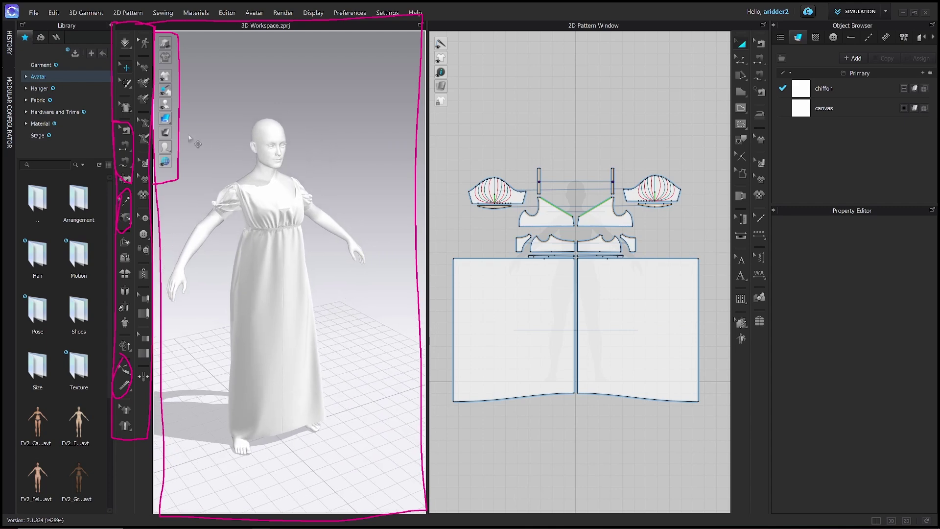
pyautogui.moveTo(173, 135)
pyautogui.click(208, 133)
pyautogui.moveTo(214, 140); pyautogui.dragTo(279, 145, button='right')
pyautogui.scroll(10, 311, 230)
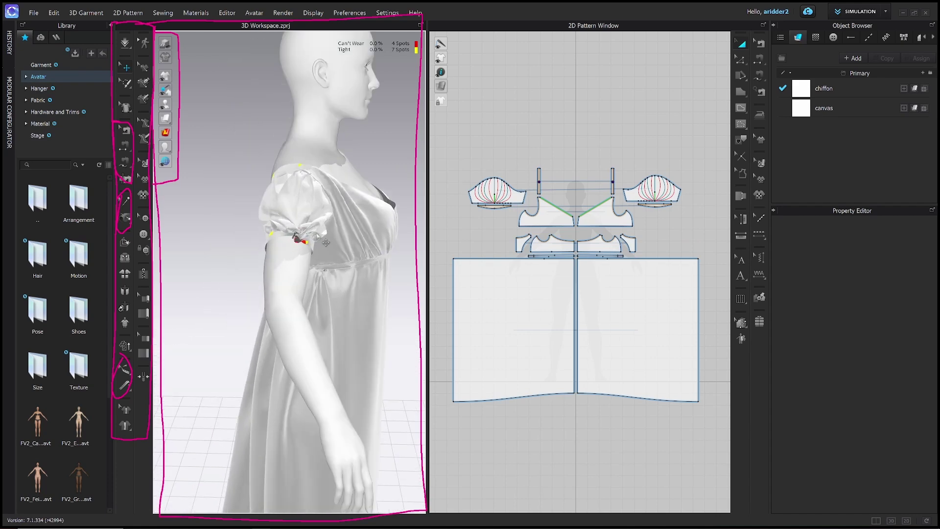
pyautogui.click(312, 229)
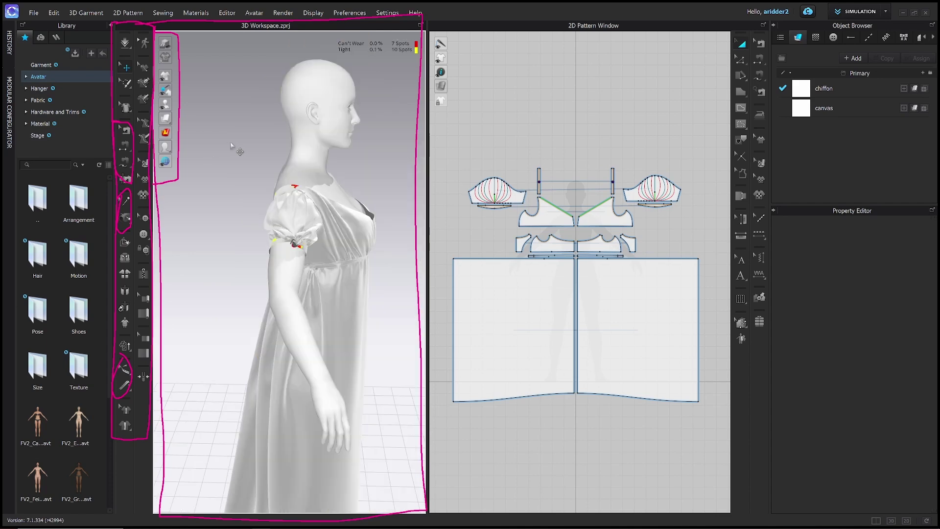
pyautogui.press('2')
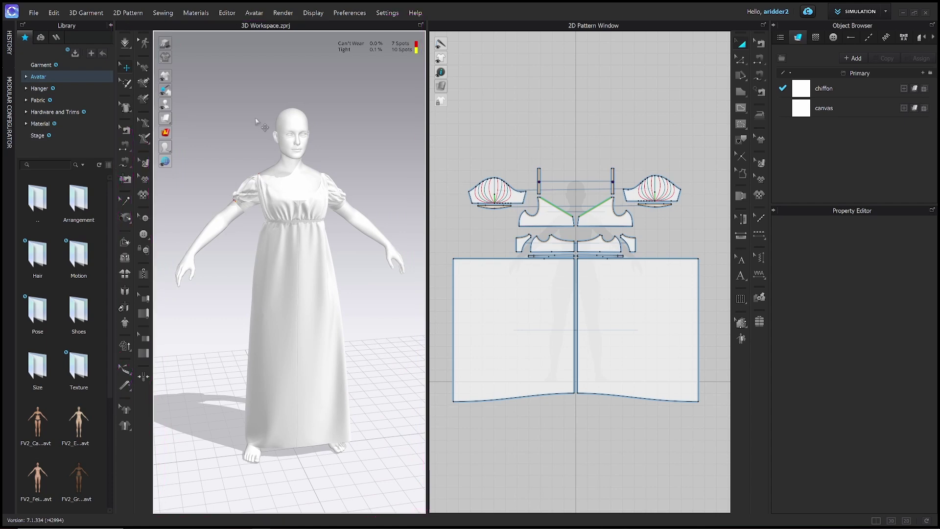
pyautogui.hotkey('ctrl', '1')
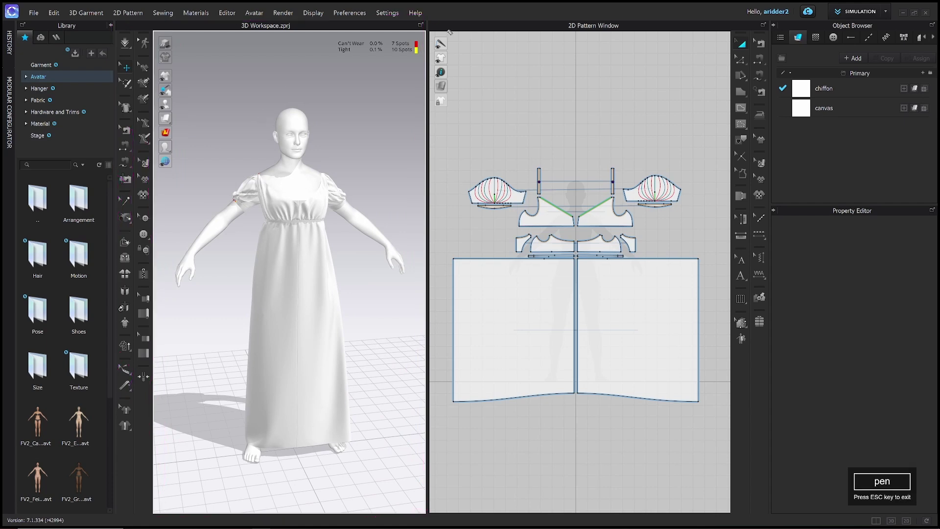
pyautogui.moveTo(432, 25)
pyautogui.mouseDown()
pyautogui.moveTo(444, 284)
pyautogui.moveTo(434, 520)
pyautogui.moveTo(731, 500)
pyautogui.moveTo(732, 274)
pyautogui.moveTo(715, 25)
pyautogui.moveTo(430, 23)
pyautogui.mouseUp()
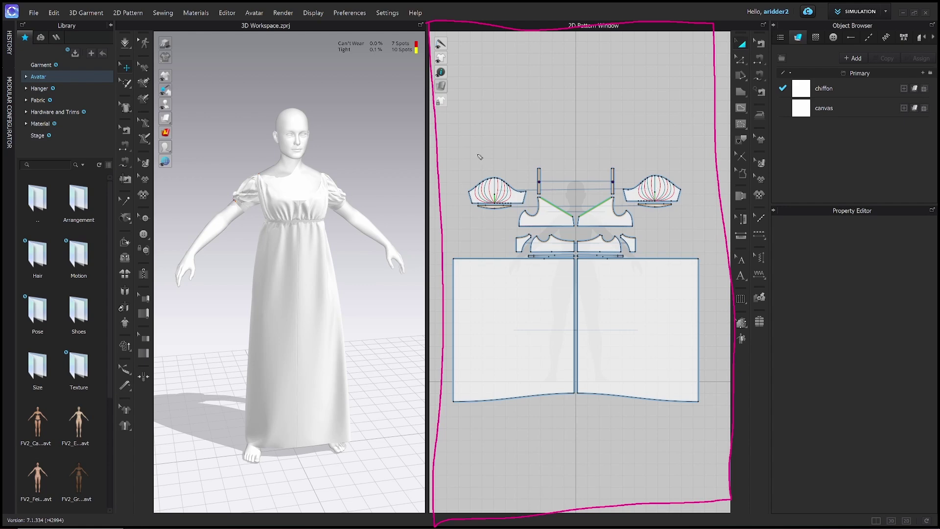
pyautogui.moveTo(730, 30)
pyautogui.mouseDown()
pyautogui.moveTo(730, 374)
pyautogui.moveTo(777, 373)
pyautogui.moveTo(775, 46)
pyautogui.moveTo(729, 35)
pyautogui.mouseUp()
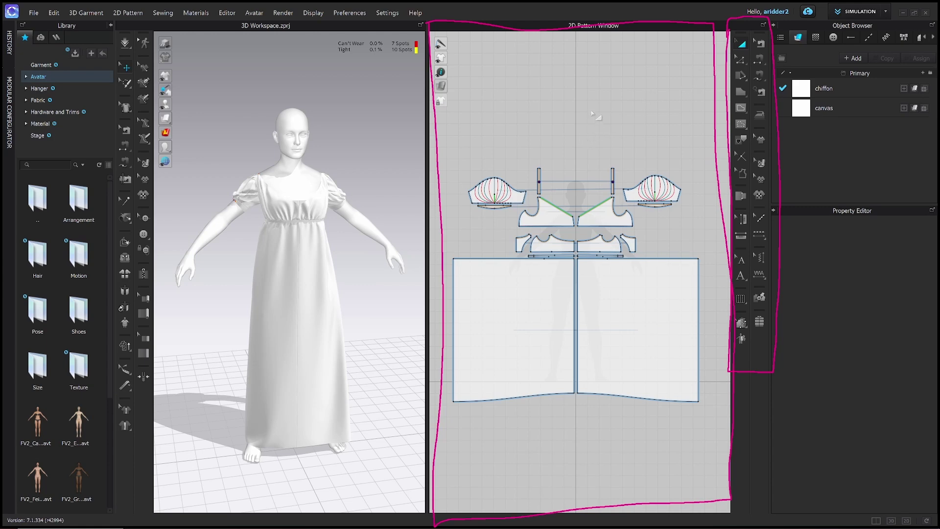
# - Draw a rectangular polygon pattern piece, about 26.788 by 20.285, in the 2D window
pyautogui.press('h')
pyautogui.click(558, 79)
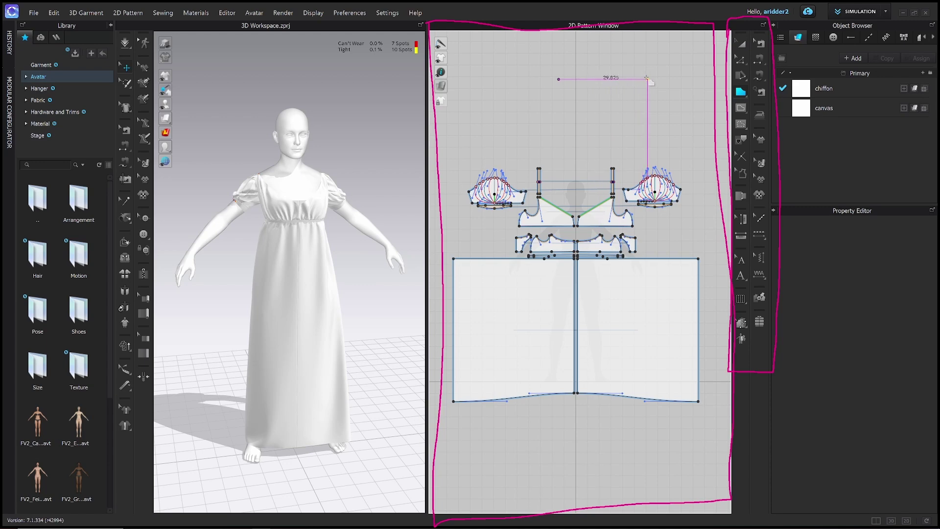
pyautogui.scroll(-2, 641, 78)
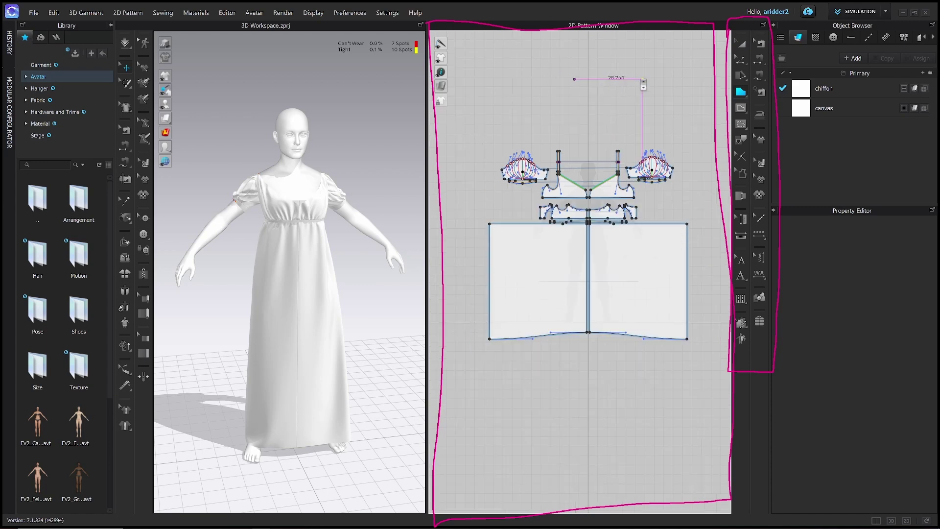
pyautogui.scroll(3, 637, 78)
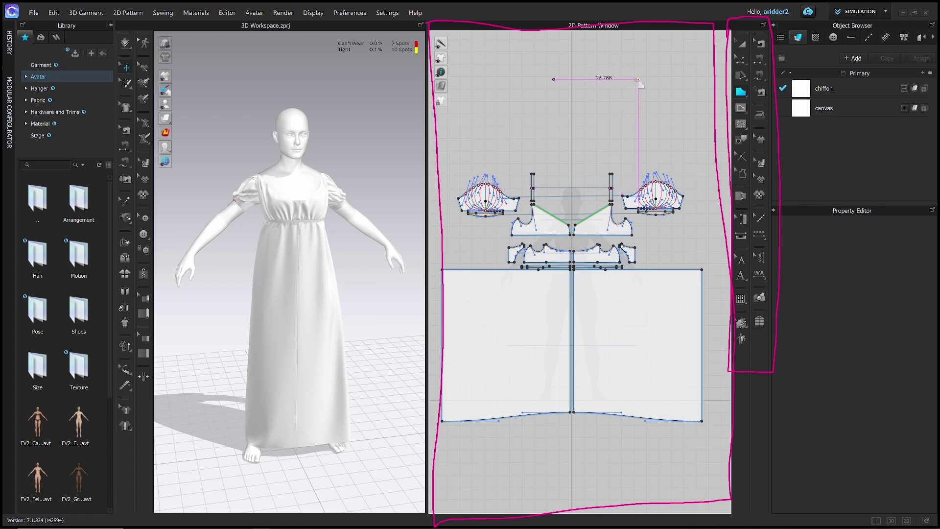
pyautogui.click(638, 79)
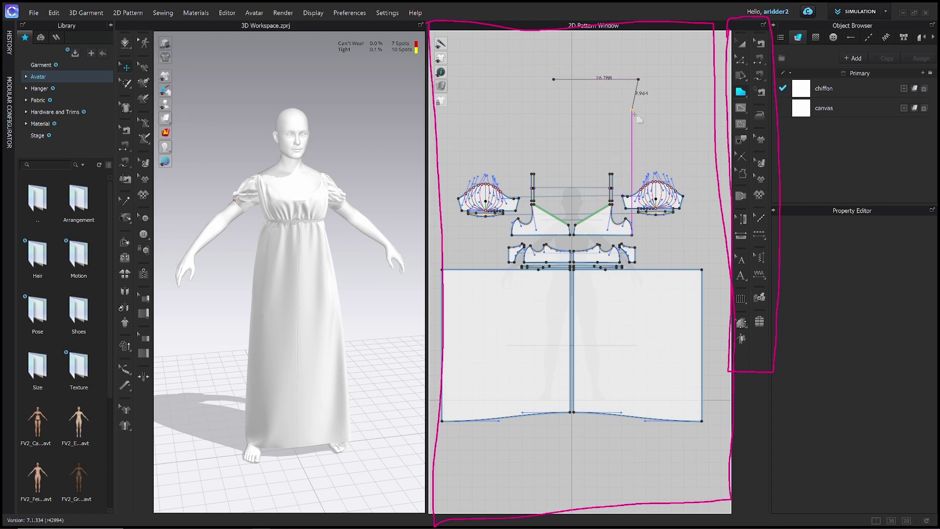
pyautogui.click(638, 144)
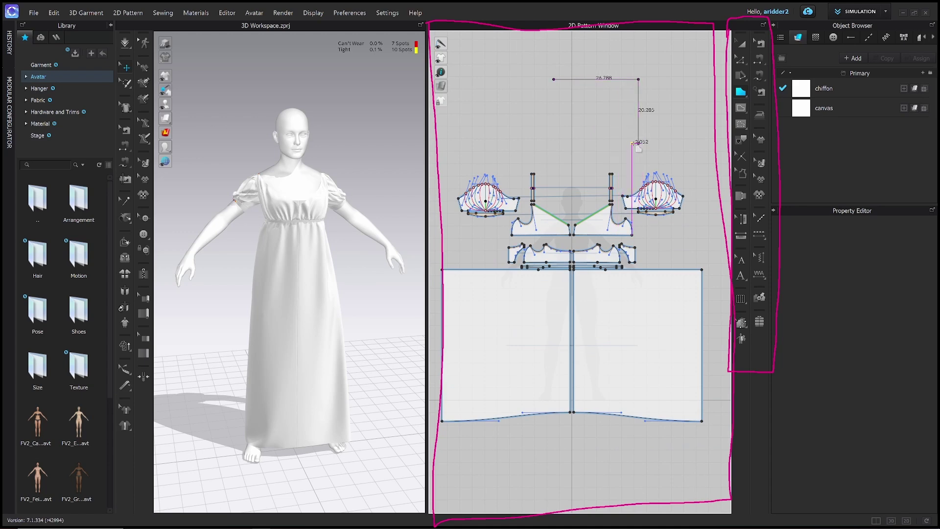
pyautogui.click(555, 144)
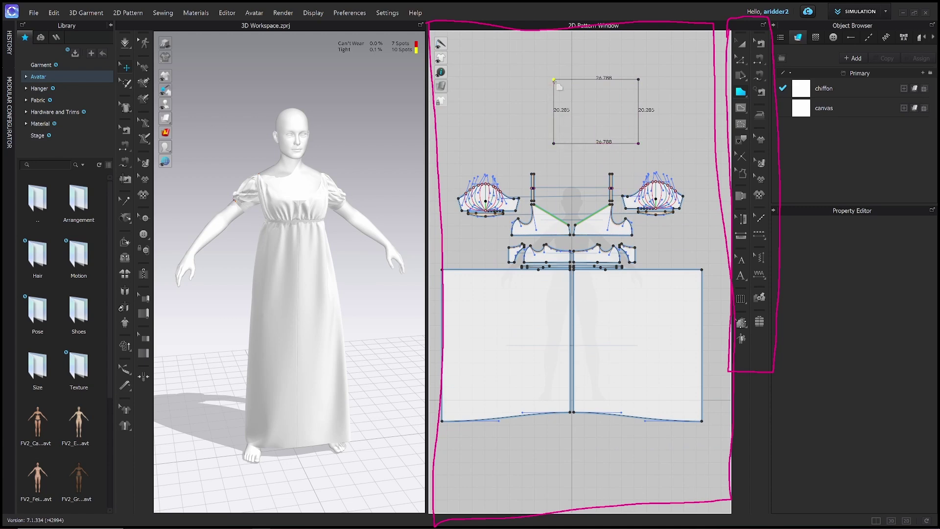
pyautogui.click(554, 80)
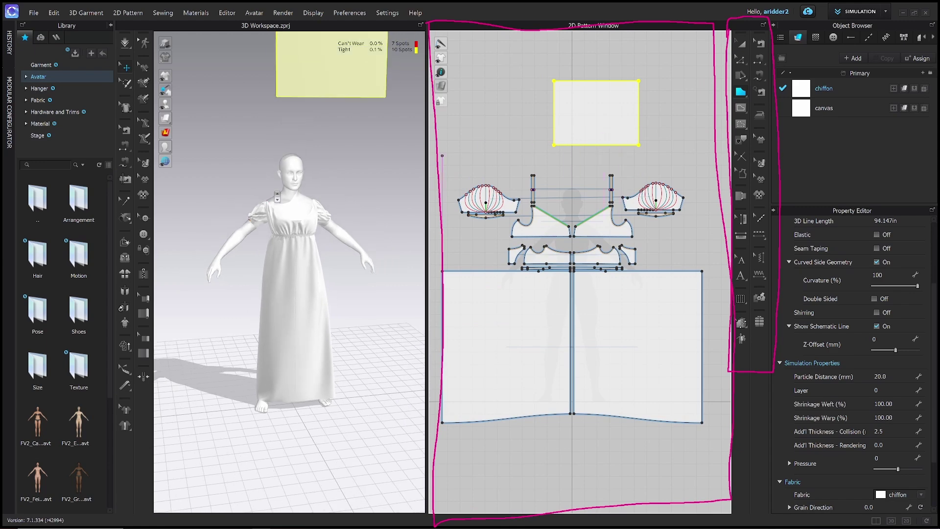
pyautogui.scroll(-5, 322, 164)
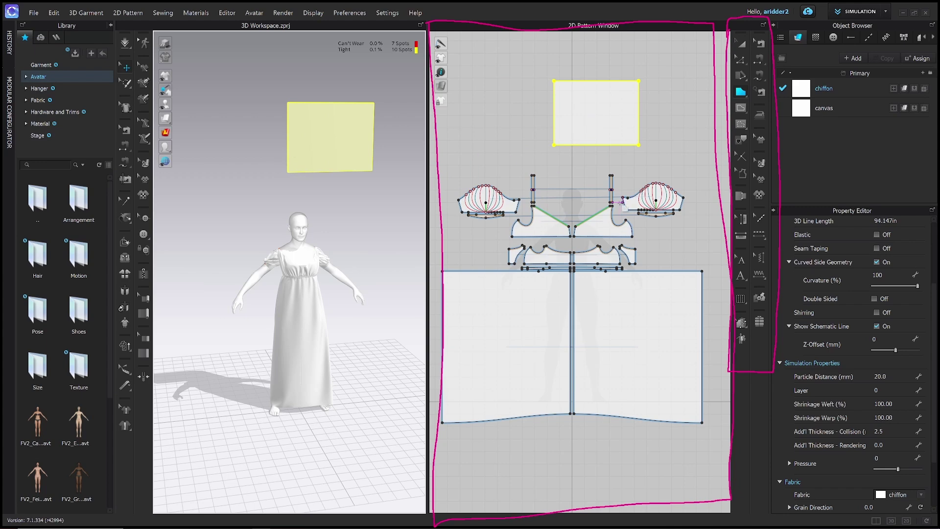
# - Annotate the 2D window, preview pattern pieces solid white then transparent, and erase the annotations
pyautogui.hotkey('ctrl', '2')
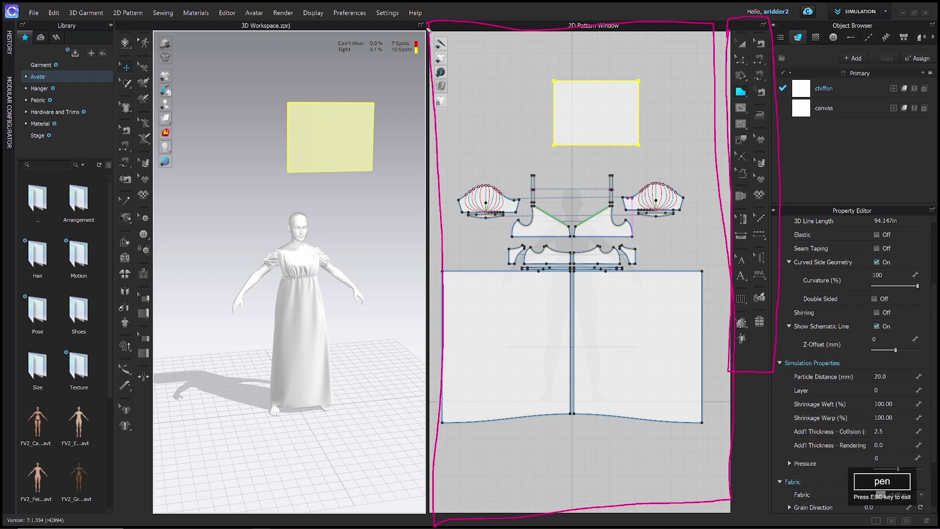
pyautogui.moveTo(430, 33)
pyautogui.mouseDown()
pyautogui.moveTo(461, 38)
pyautogui.moveTo(459, 119)
pyautogui.moveTo(431, 122)
pyautogui.moveTo(433, 36)
pyautogui.mouseUp()
pyautogui.moveTo(450, 86)
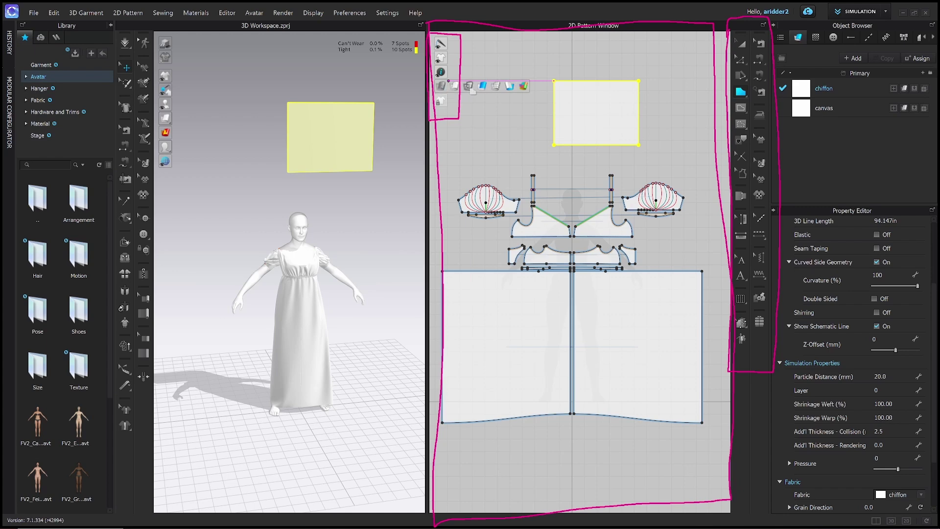
pyautogui.click(482, 86)
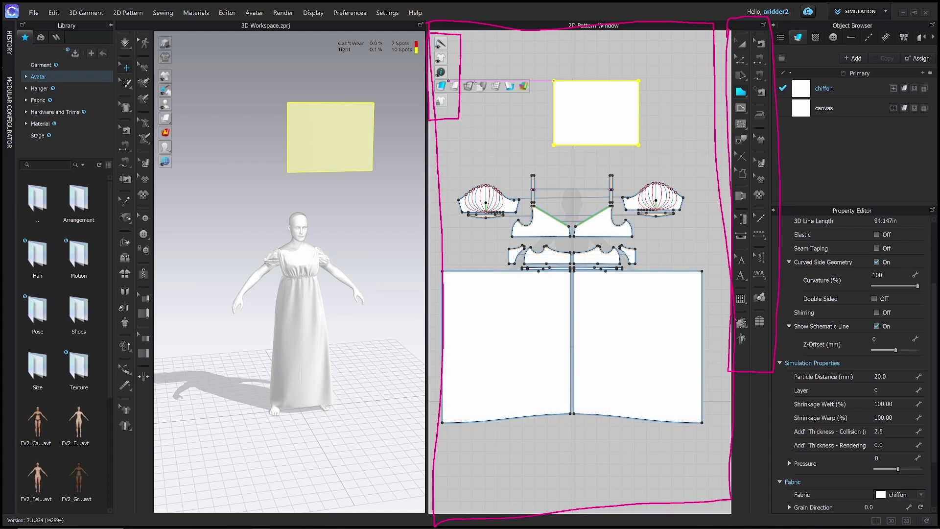
pyautogui.click(468, 87)
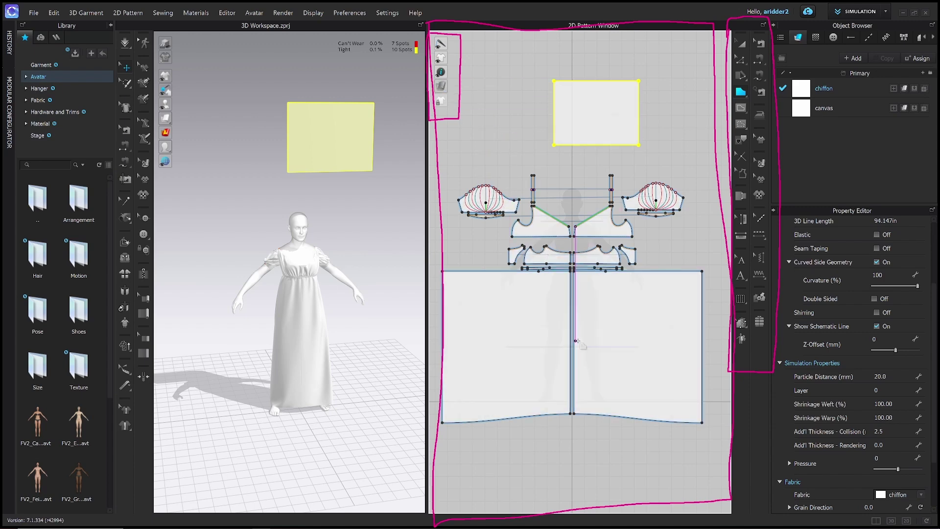
pyautogui.press('e')
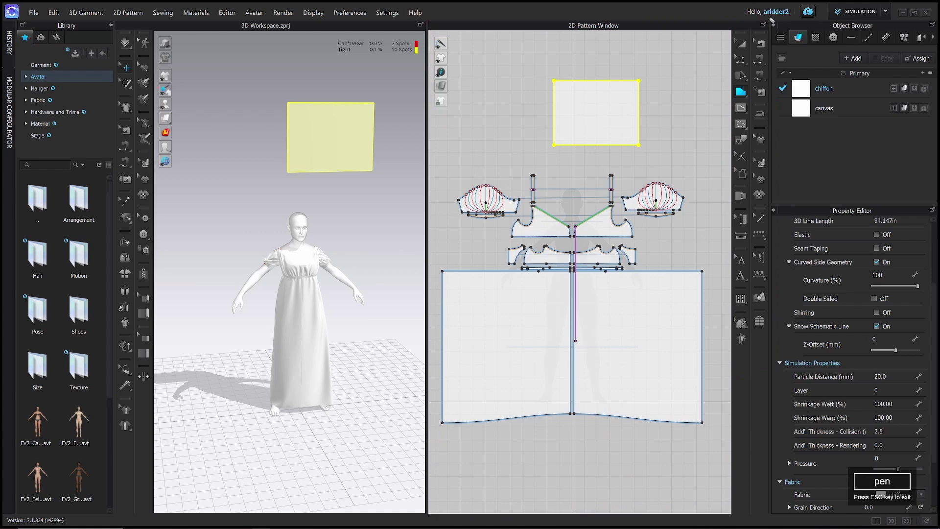
# - Annotate the fabric list, view the Button and Buttonhole tabs, then return to the Fabric tab
pyautogui.moveTo(771, 21)
pyautogui.mouseDown()
pyautogui.moveTo(774, 202)
pyautogui.moveTo(934, 204)
pyautogui.moveTo(935, 29)
pyautogui.moveTo(770, 21)
pyautogui.mouseUp()
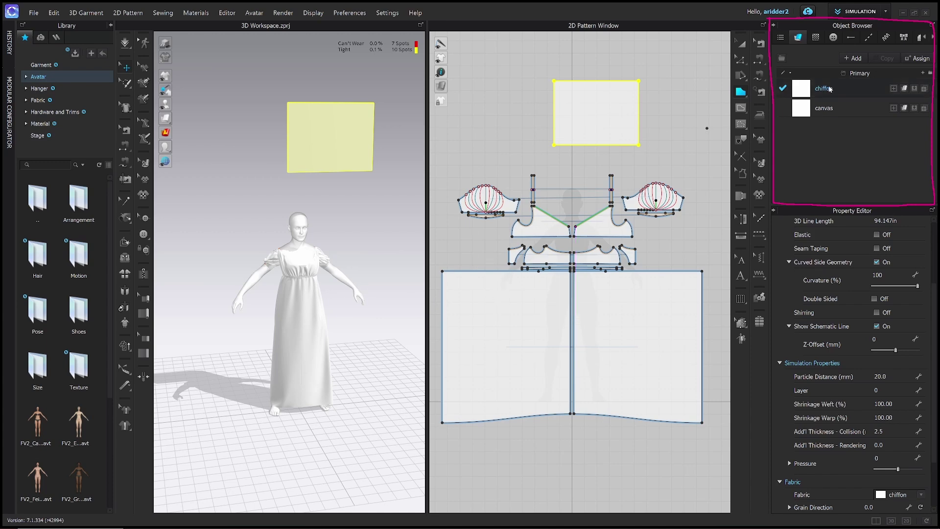
pyautogui.scroll(6, 325, 267)
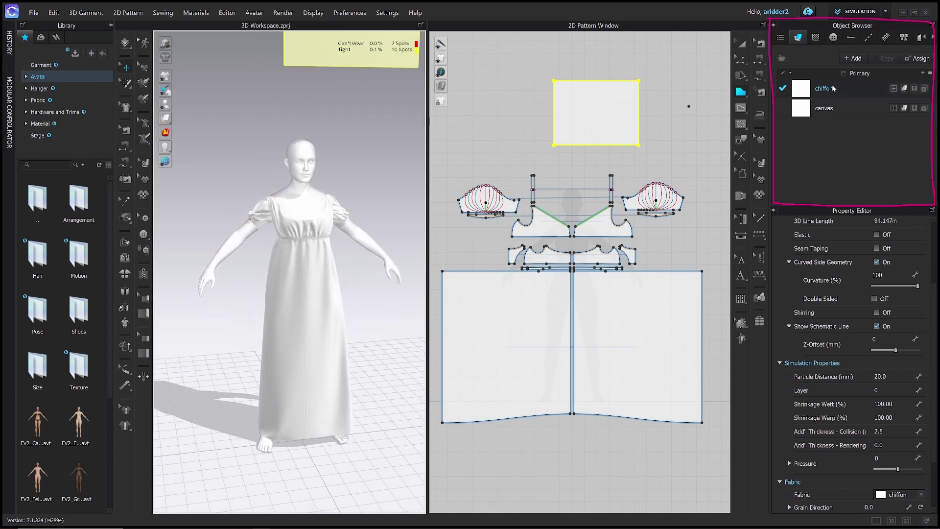
pyautogui.click(833, 37)
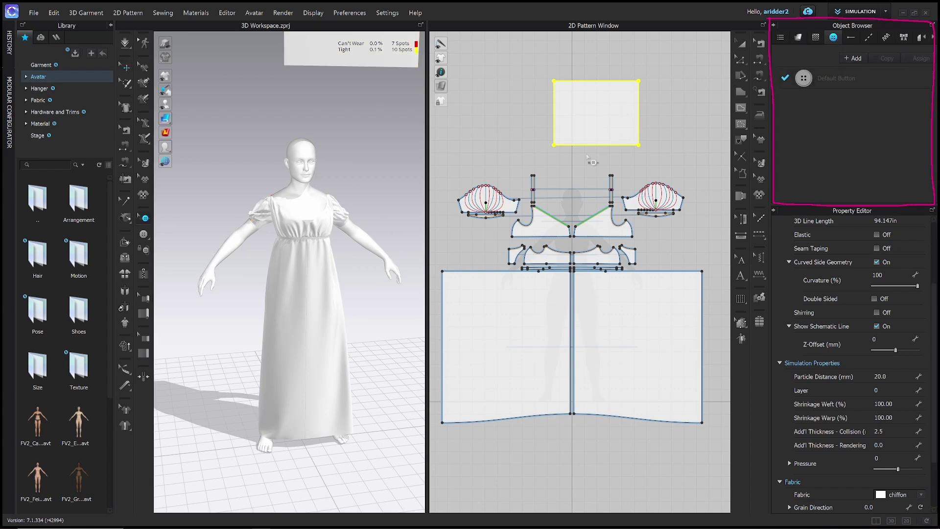
pyautogui.click(851, 38)
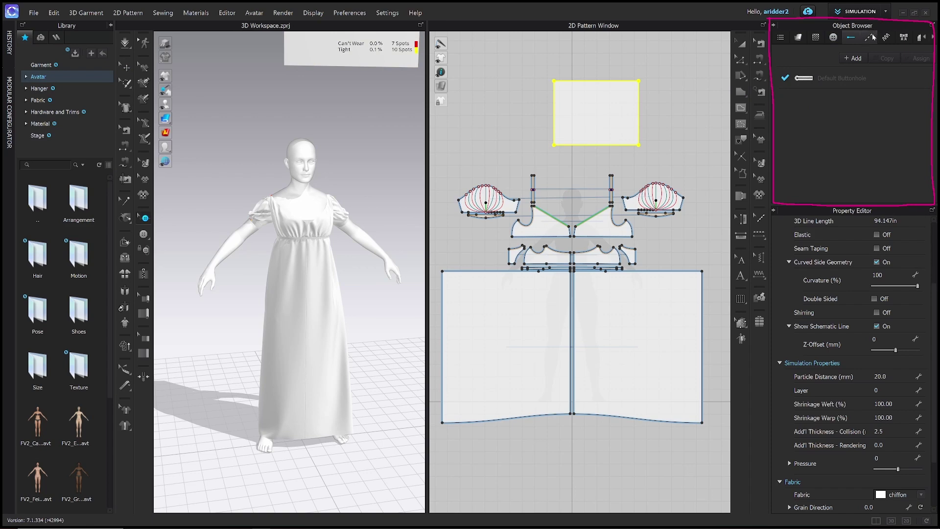
pyautogui.press('Escape')
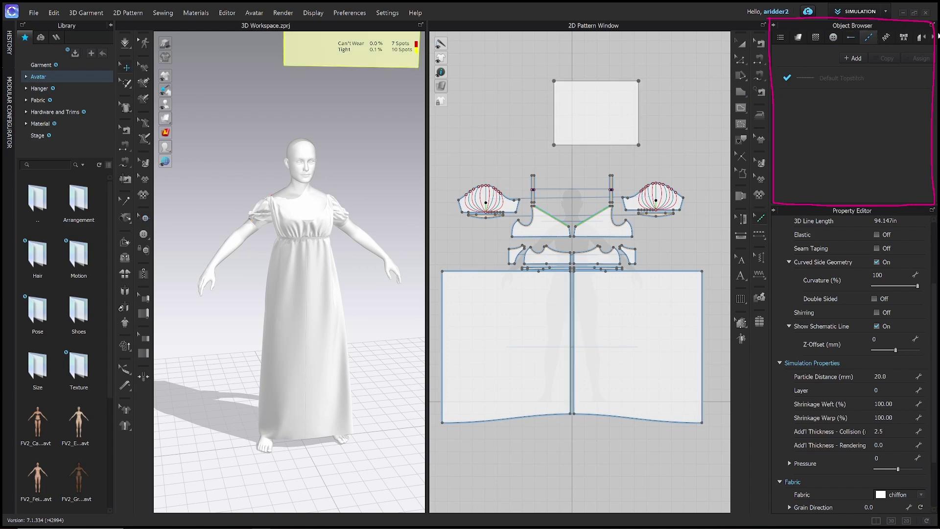
pyautogui.click(800, 39)
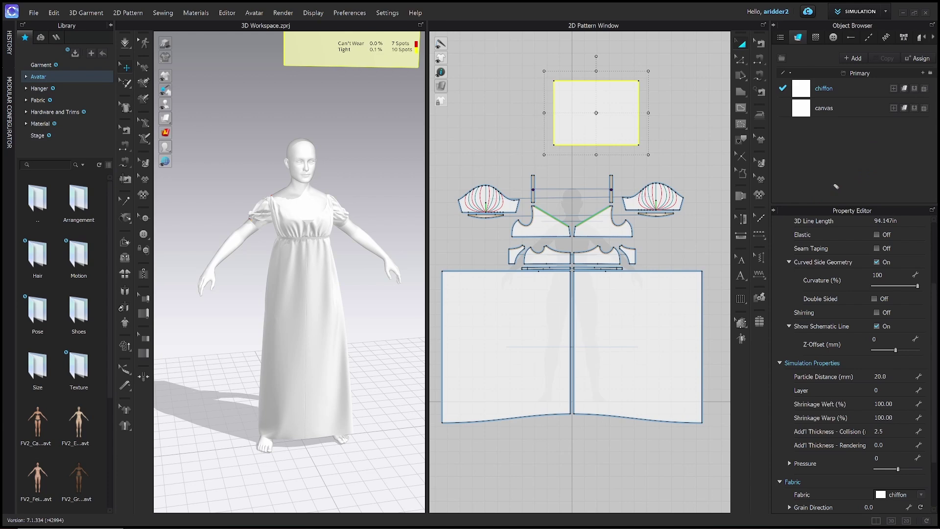
pyautogui.moveTo(772, 203)
pyautogui.mouseDown()
pyautogui.moveTo(934, 202)
pyautogui.moveTo(939, 505)
pyautogui.moveTo(898, 526)
pyautogui.moveTo(772, 522)
pyautogui.moveTo(772, 203)
pyautogui.mouseUp()
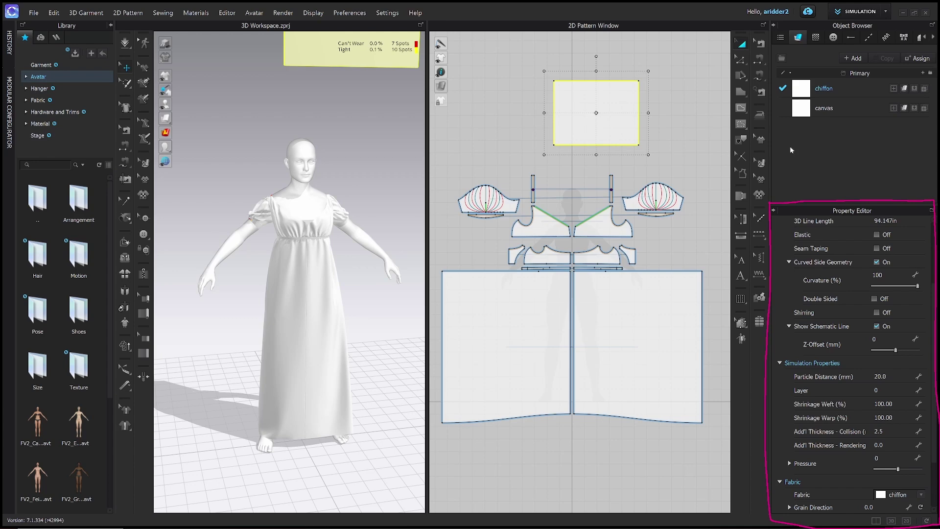
# - Make canvas the current fabric and scroll through its material properties
pyautogui.click(827, 106)
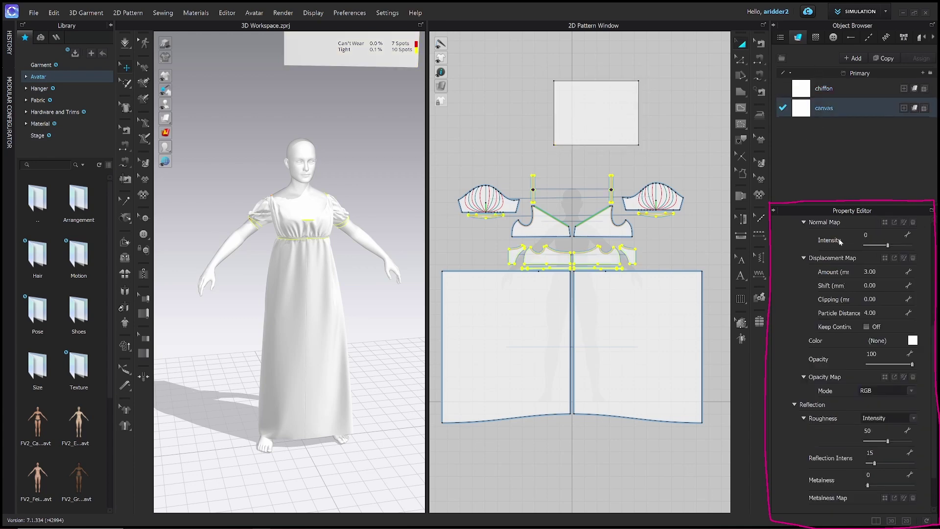
pyautogui.scroll(-2, 856, 311)
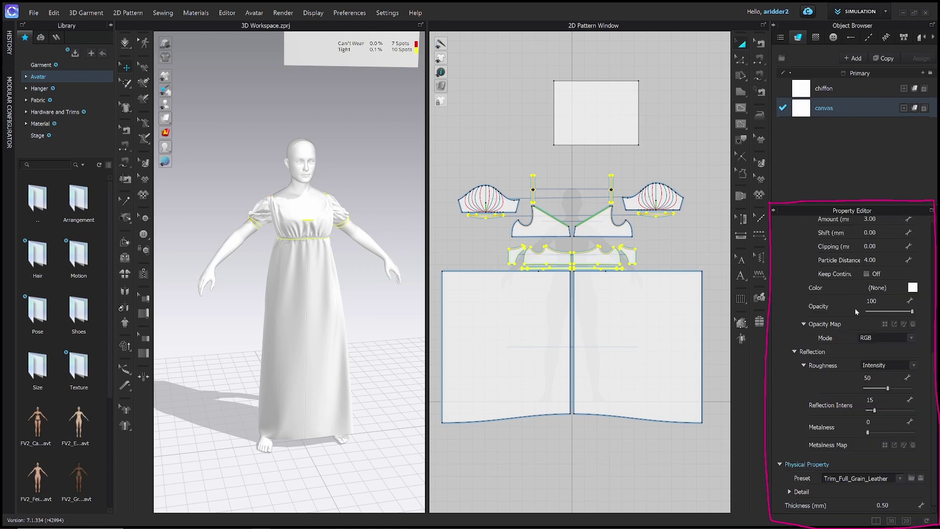
pyautogui.scroll(7, 854, 313)
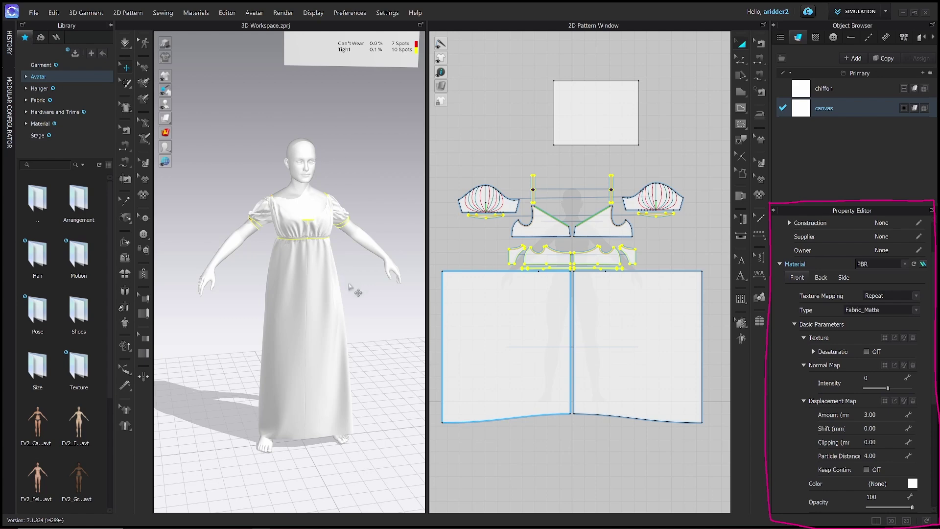
# - Select the top rectangle pattern piece and scroll through its properties
pyautogui.click(563, 109)
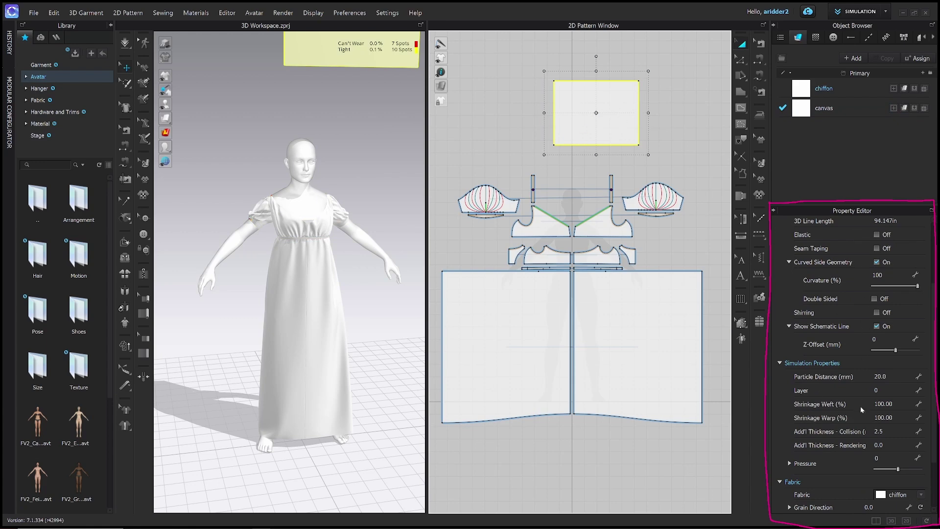
pyautogui.scroll(-3, 862, 470)
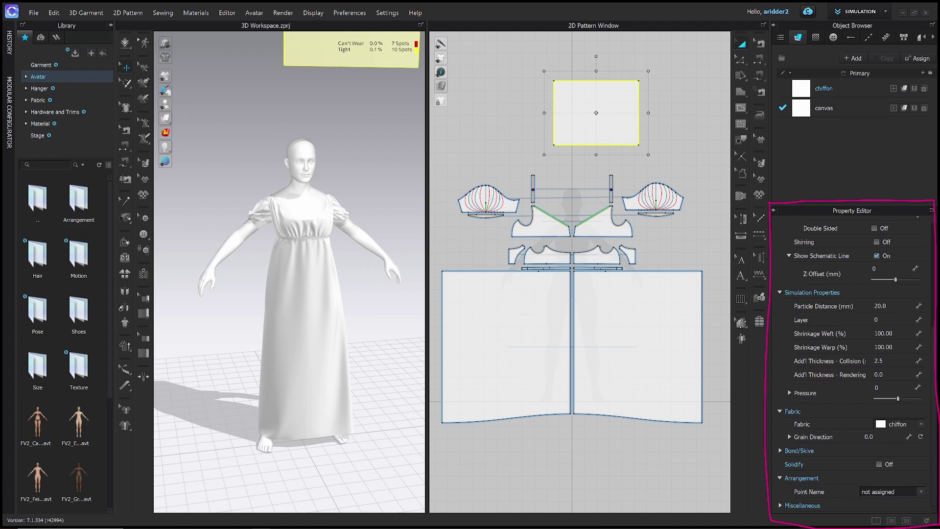
pyautogui.scroll(7, 843, 422)
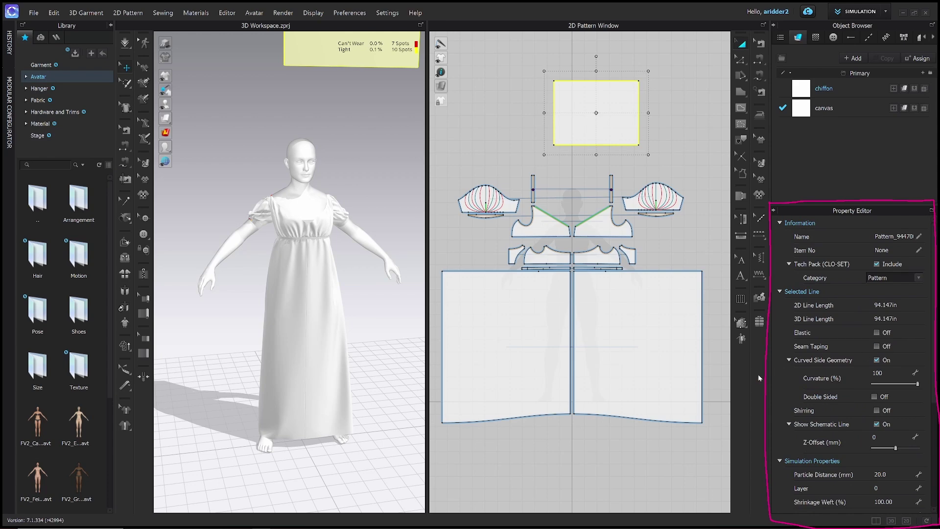
pyautogui.click(308, 215)
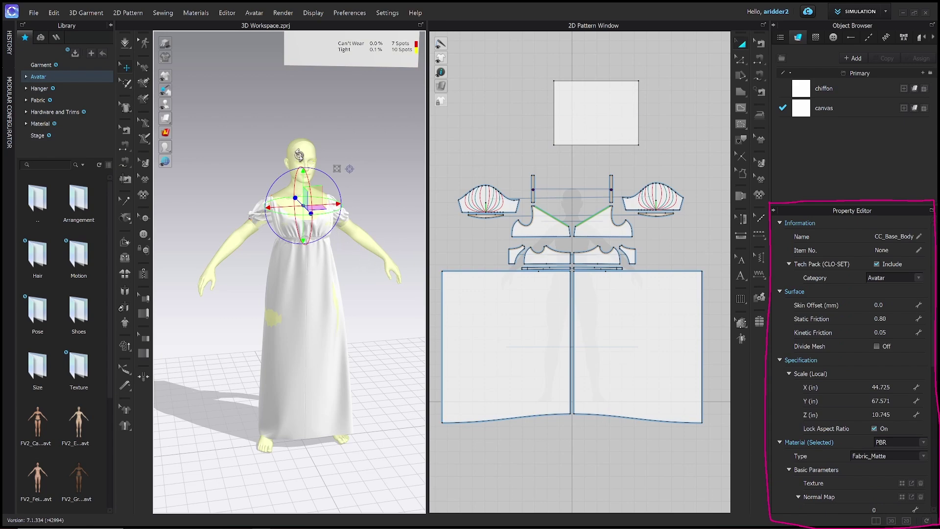
pyautogui.moveTo(304, 162); pyautogui.dragTo(300, 156, button='right')
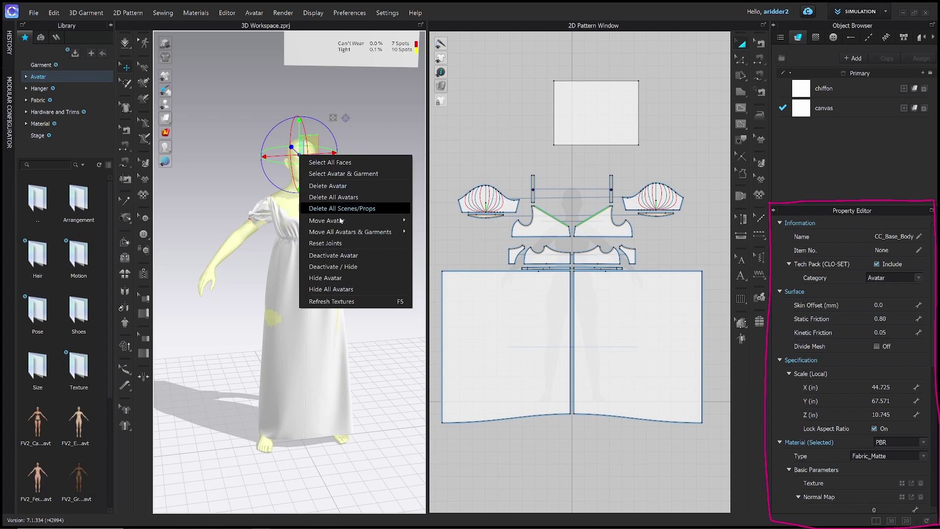
pyautogui.click(344, 301)
pyautogui.click(541, 311)
pyautogui.rightClick(535, 312)
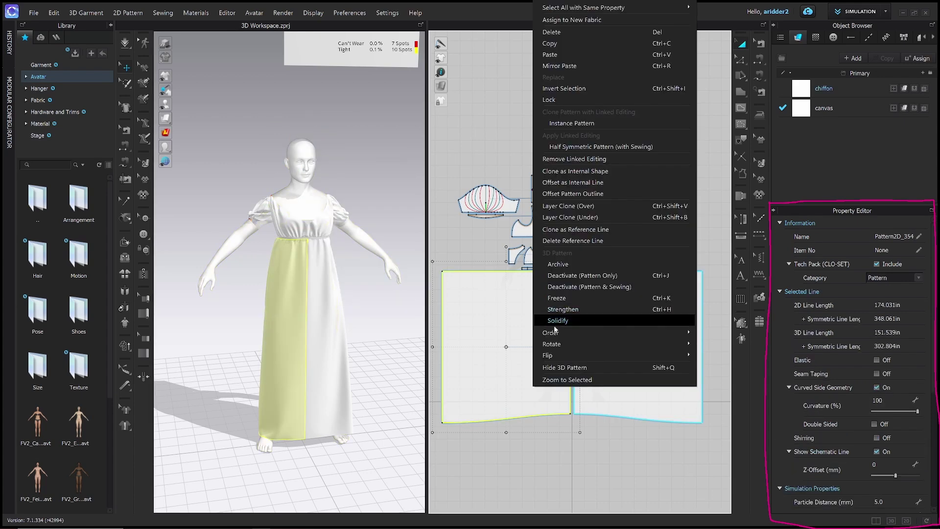
pyautogui.click(455, 151)
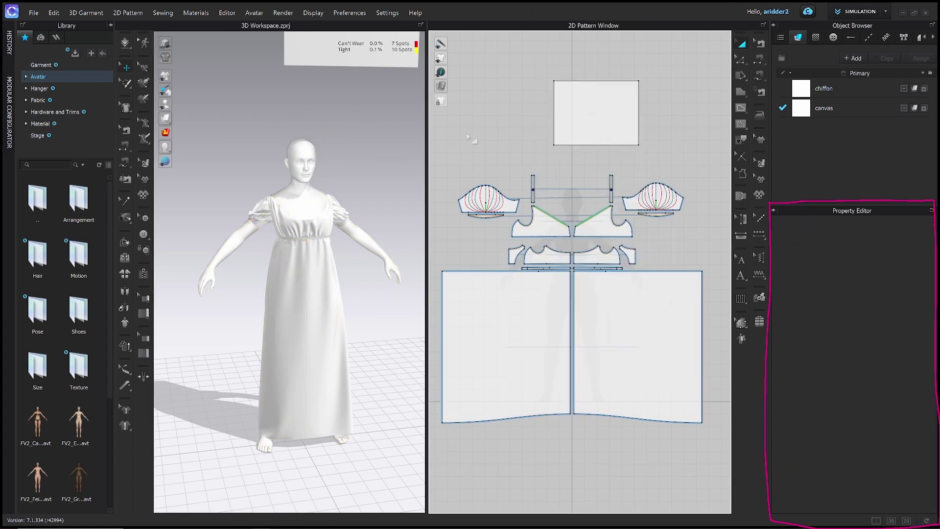
pyautogui.click(639, 123)
pyautogui.rightClick(639, 123)
pyautogui.click(666, 77)
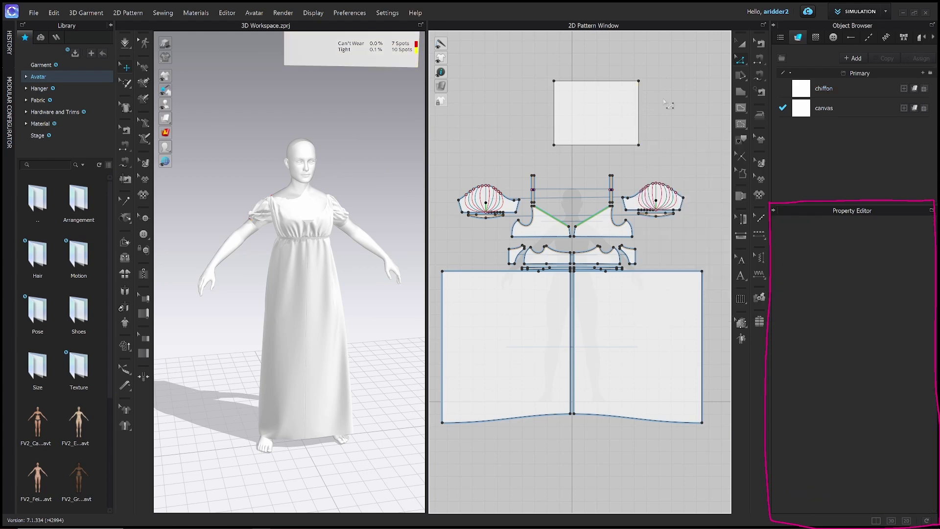